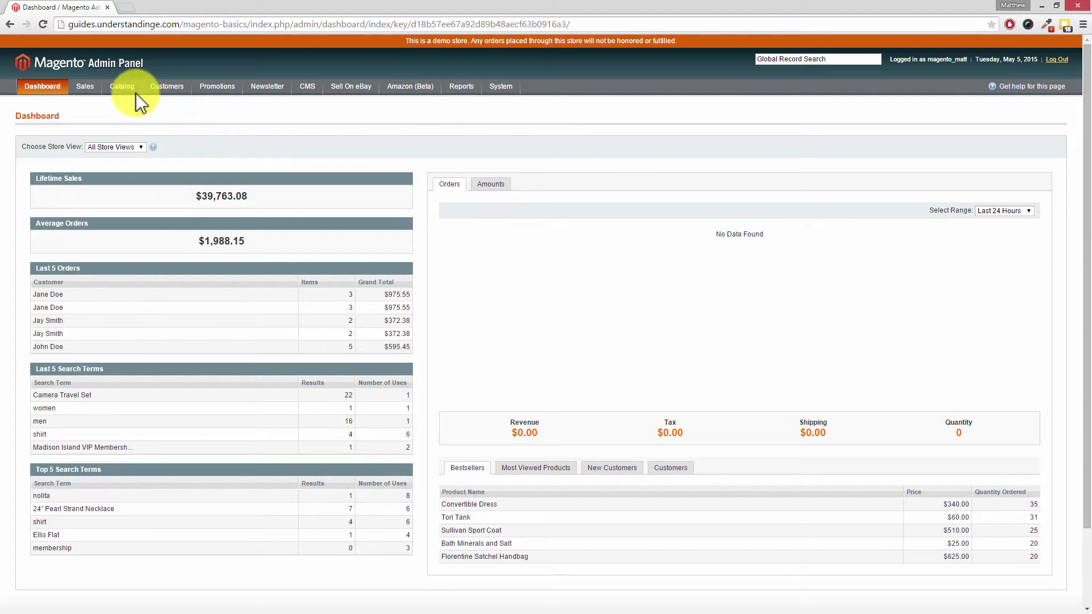
Step: Open Home & Decor > Books & Music and list its 11 products, including the Wiltshire dining set
mouse_move(129, 87)
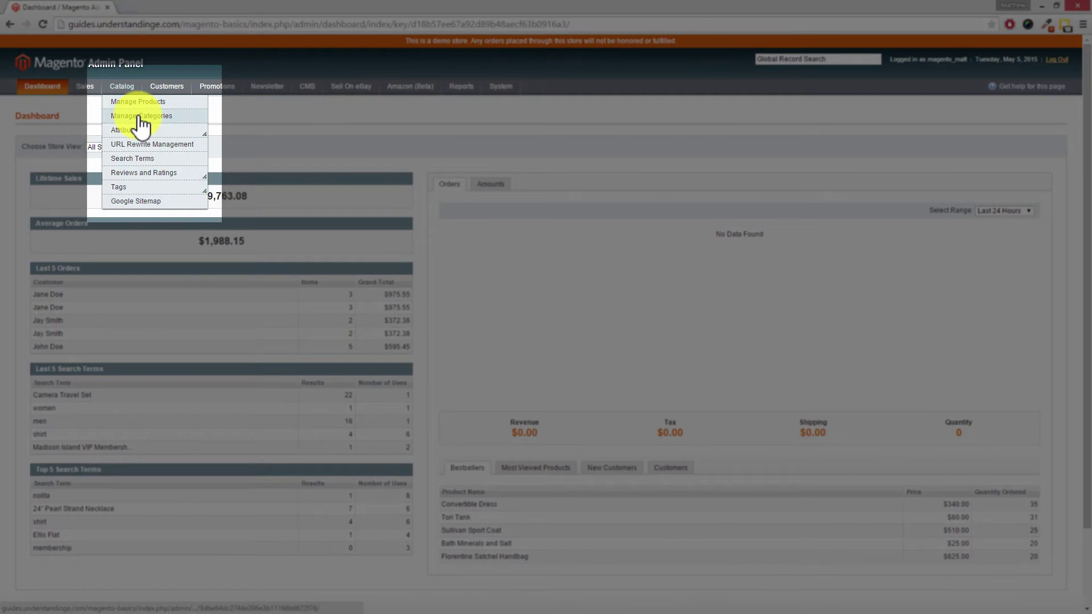
left_click(139, 117)
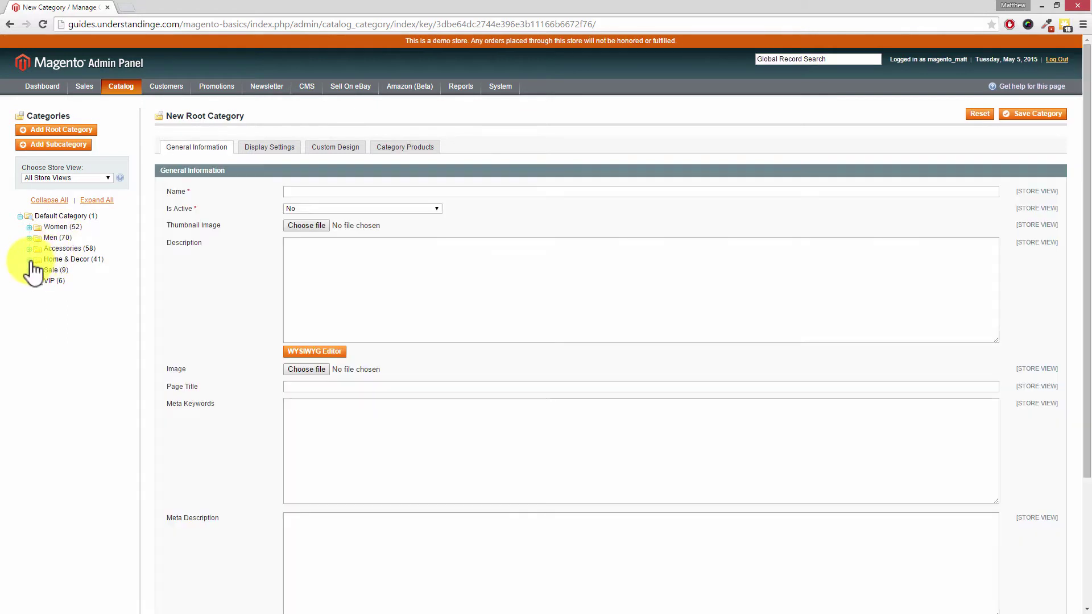
left_click(29, 260)
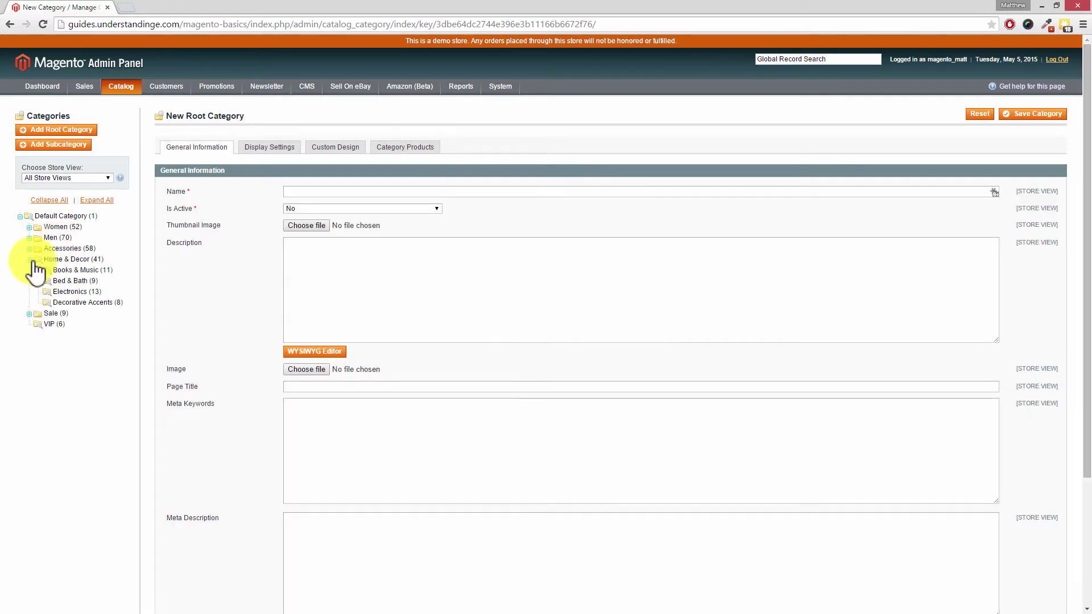
left_click(62, 272)
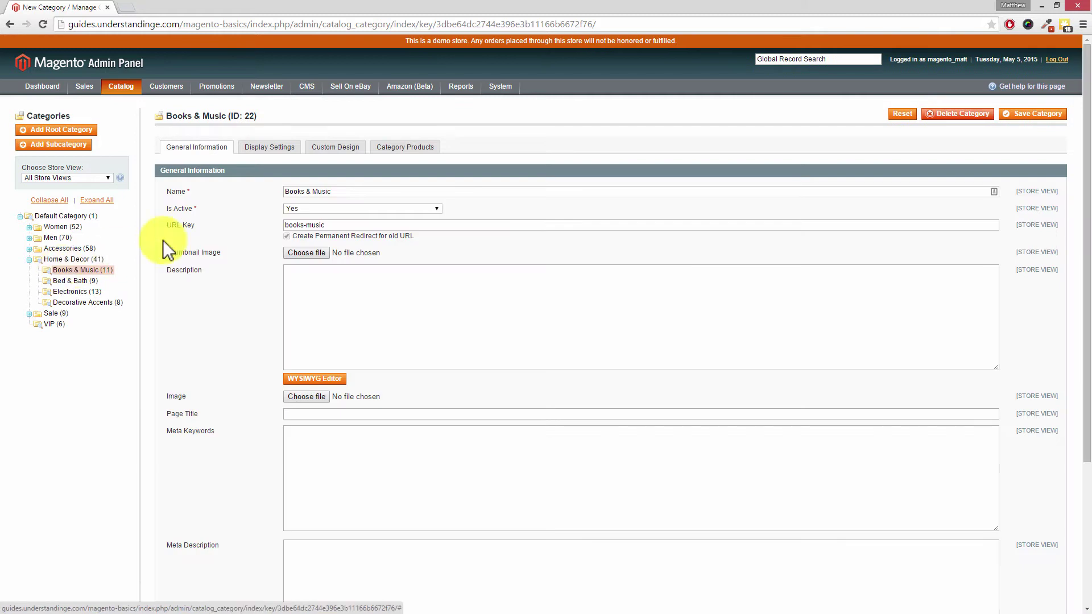
left_click(396, 149)
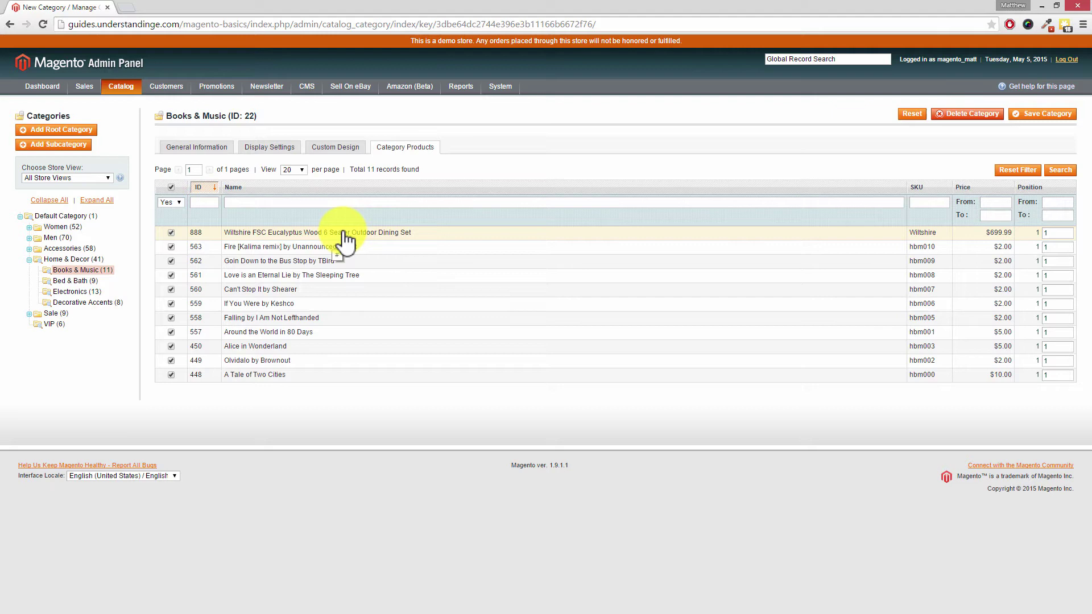
Step: Leave Books & Music and load the Default Category (ID 2) general information form
left_click(206, 149)
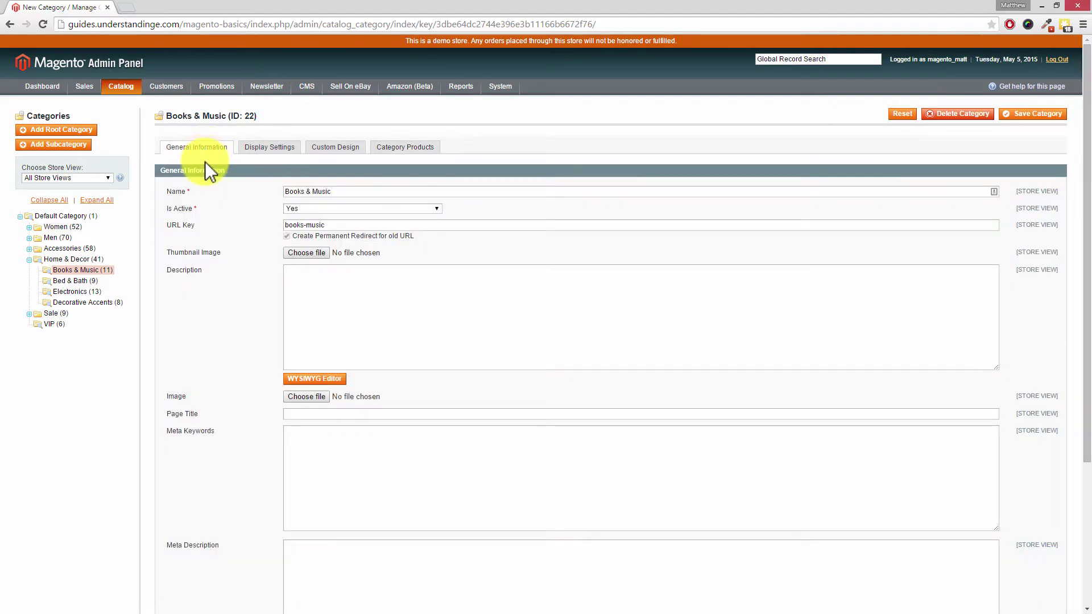
left_click(79, 216)
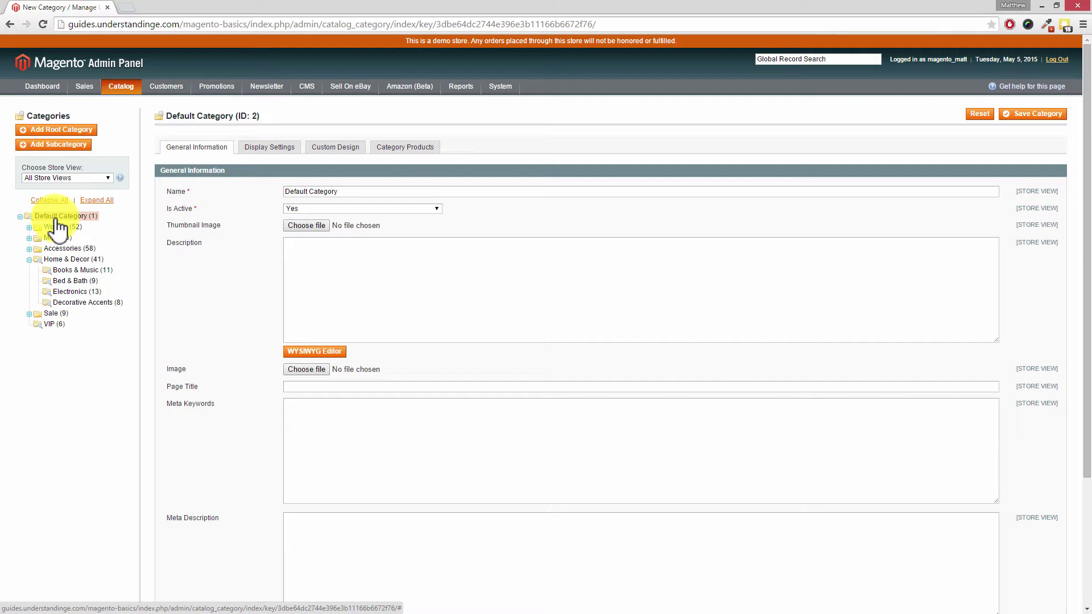
Step: Add a subcategory named Garden & Patio under Default Category, active and shown in the navigation menu
left_click(65, 146)
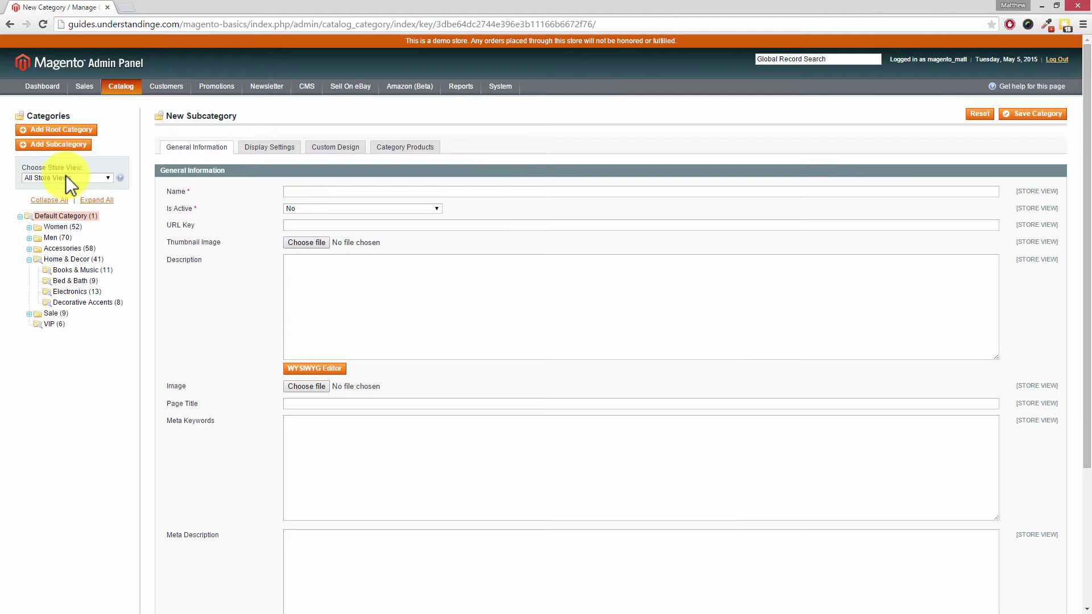
left_click(309, 191)
type("Garden & Patio")
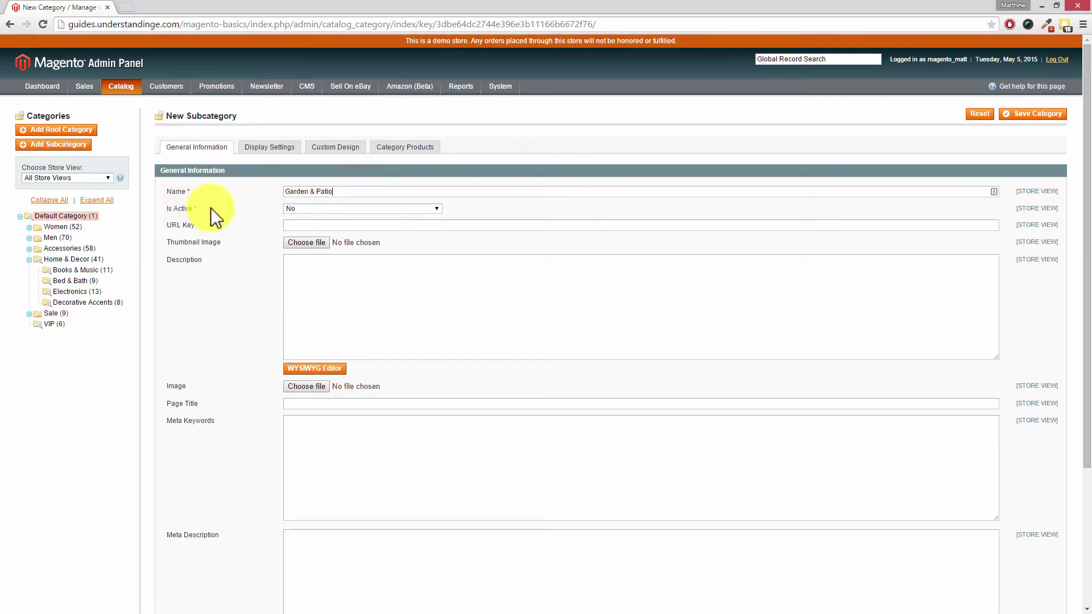
left_click(309, 208)
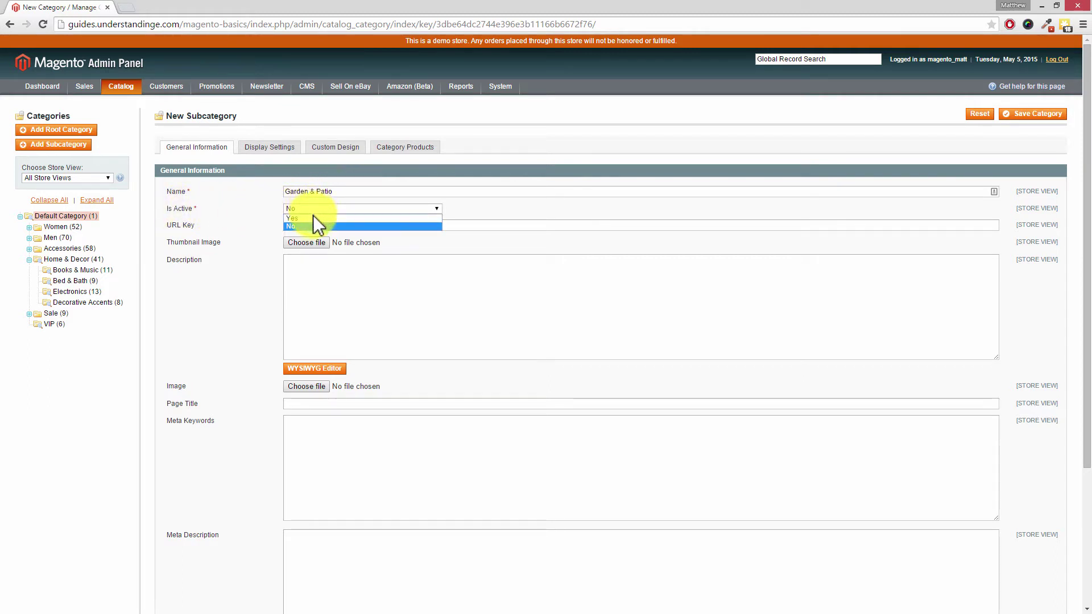
left_click(312, 217)
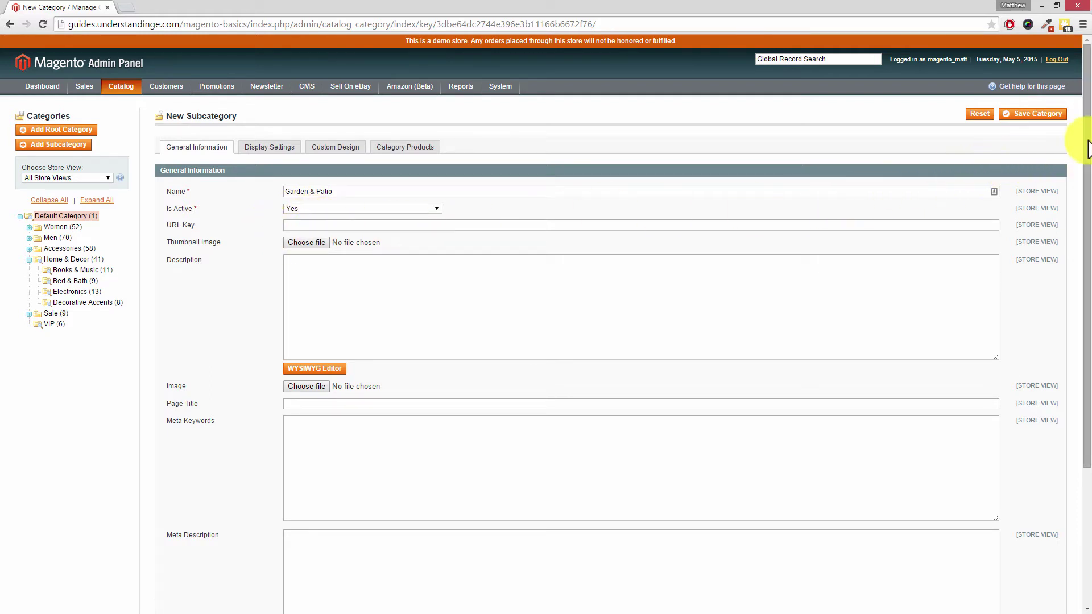
left_click_drag(1087, 149, 1087, 205)
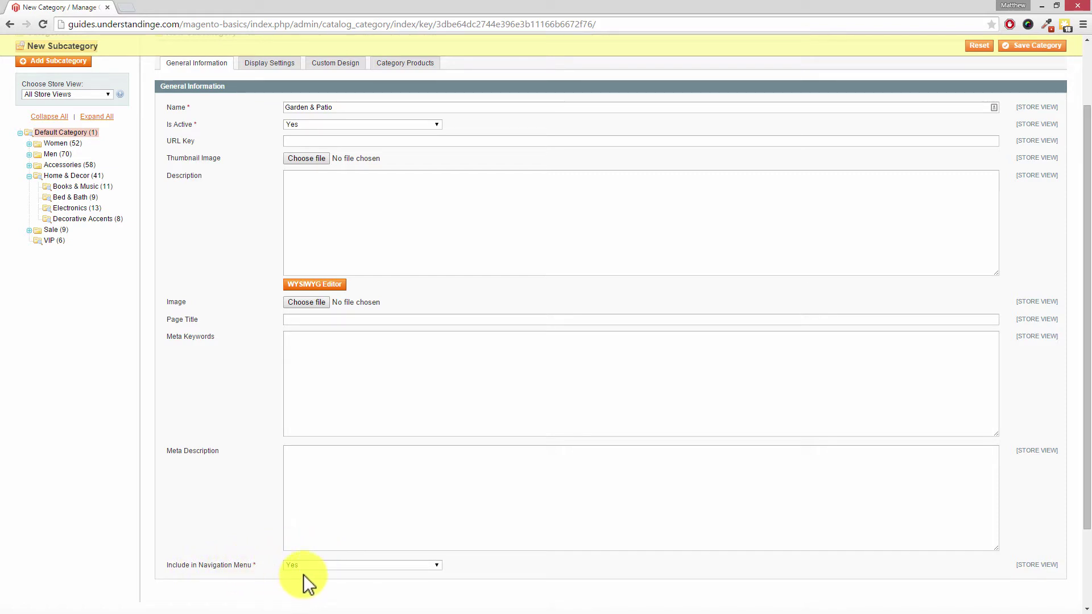
Step: Set Garden & Patio's Is Anchor to Yes and save it as category ID 56
left_click(269, 67)
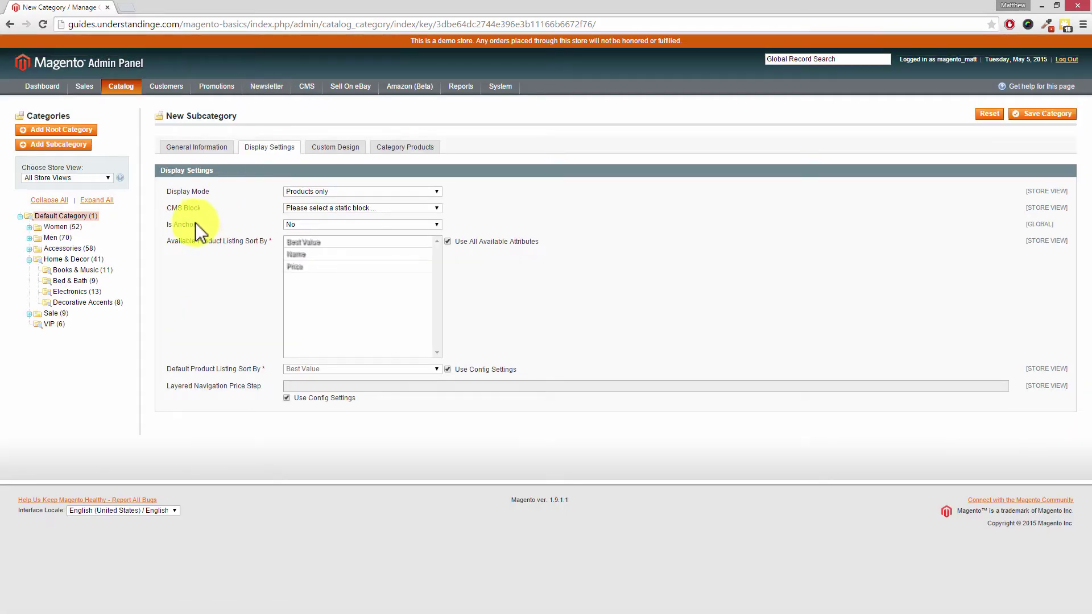
left_click(294, 224)
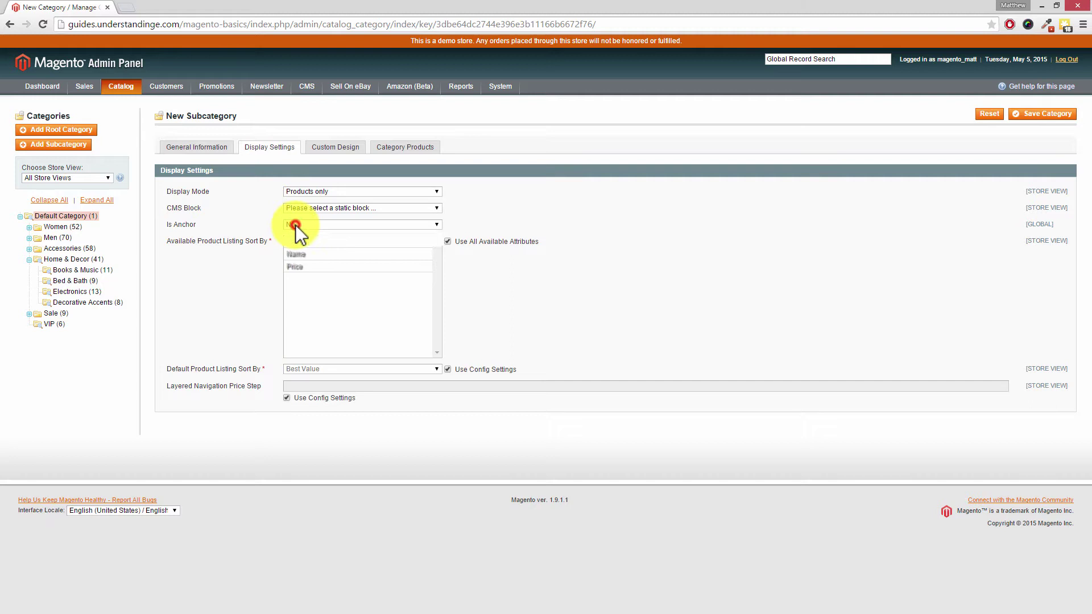
left_click(298, 234)
left_click(1047, 114)
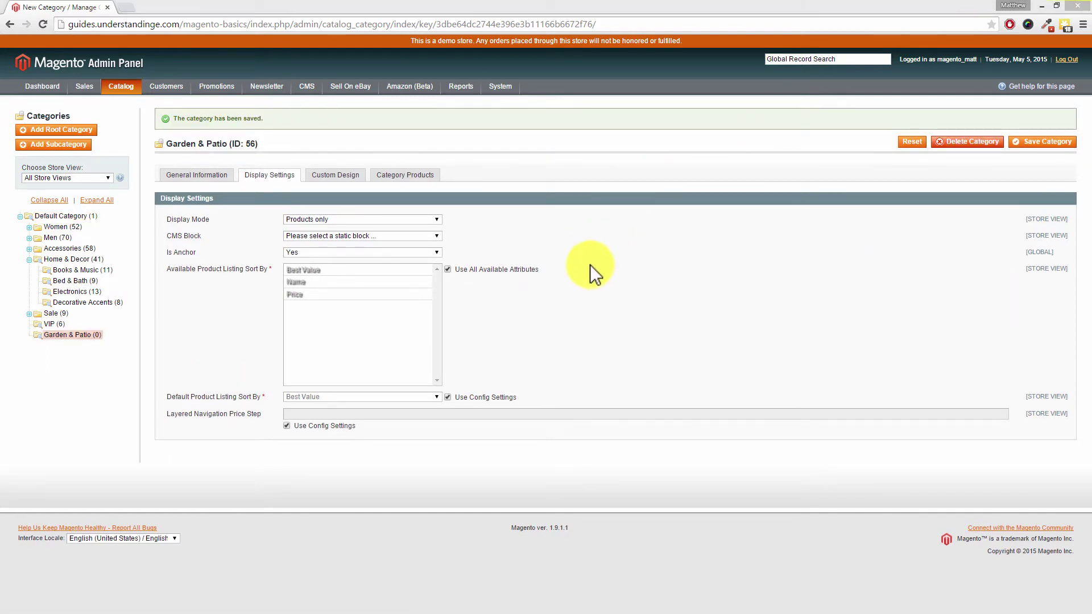
Step: Add an active Garden & Patio Furniture subcategory under Garden & Patio and save it as ID 57
left_click(70, 339)
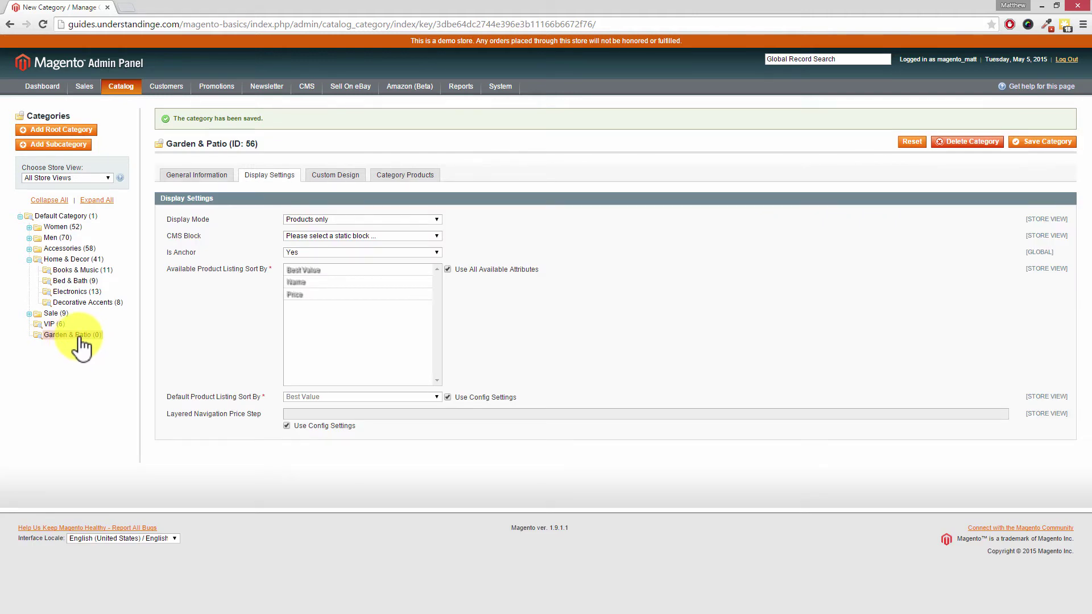
left_click(80, 145)
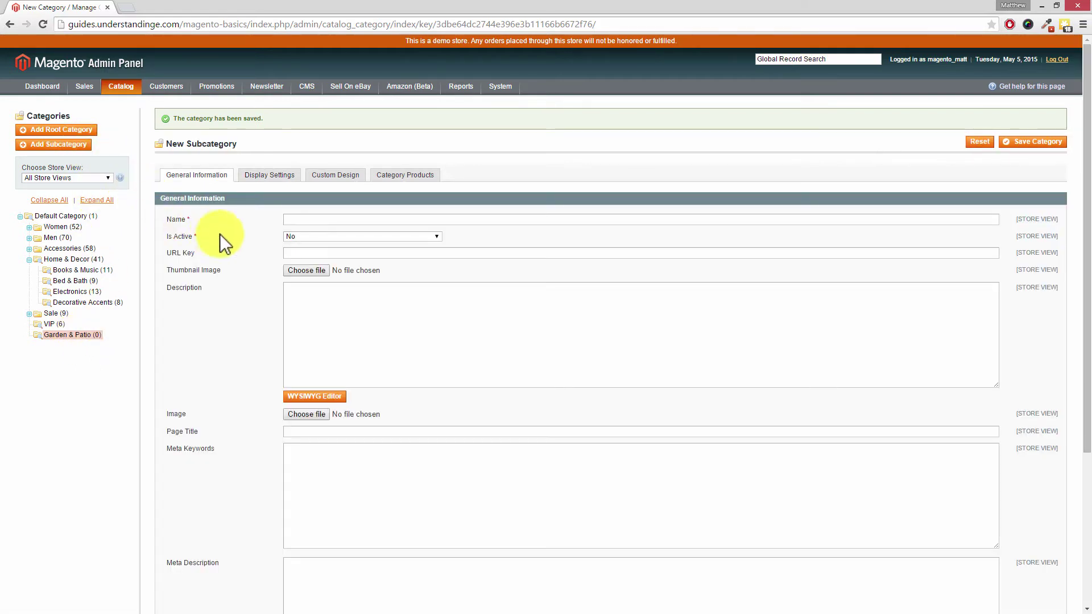
left_click(292, 219)
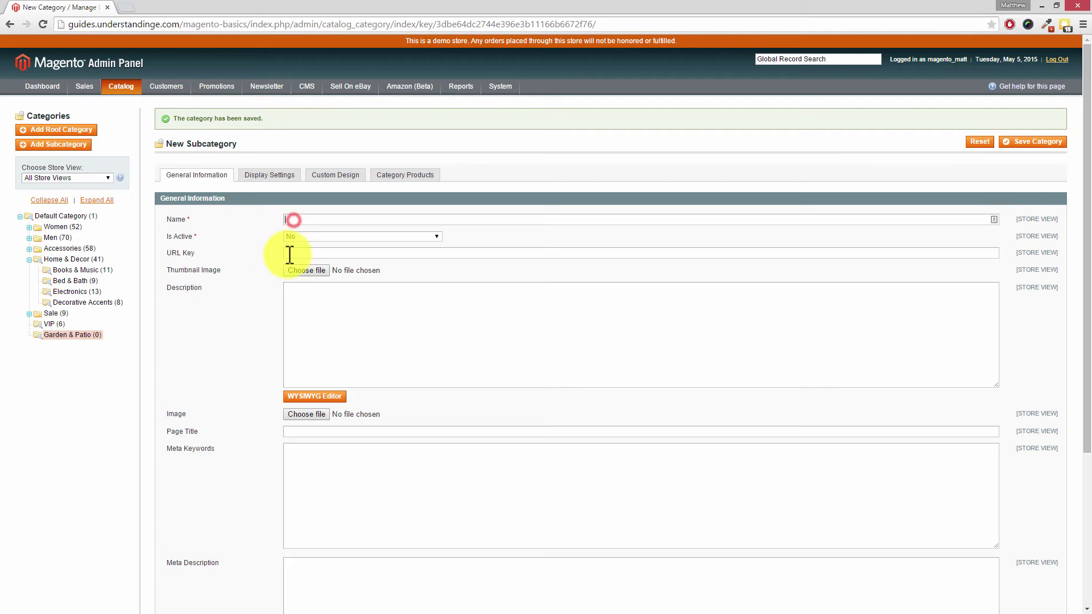
left_click(289, 251)
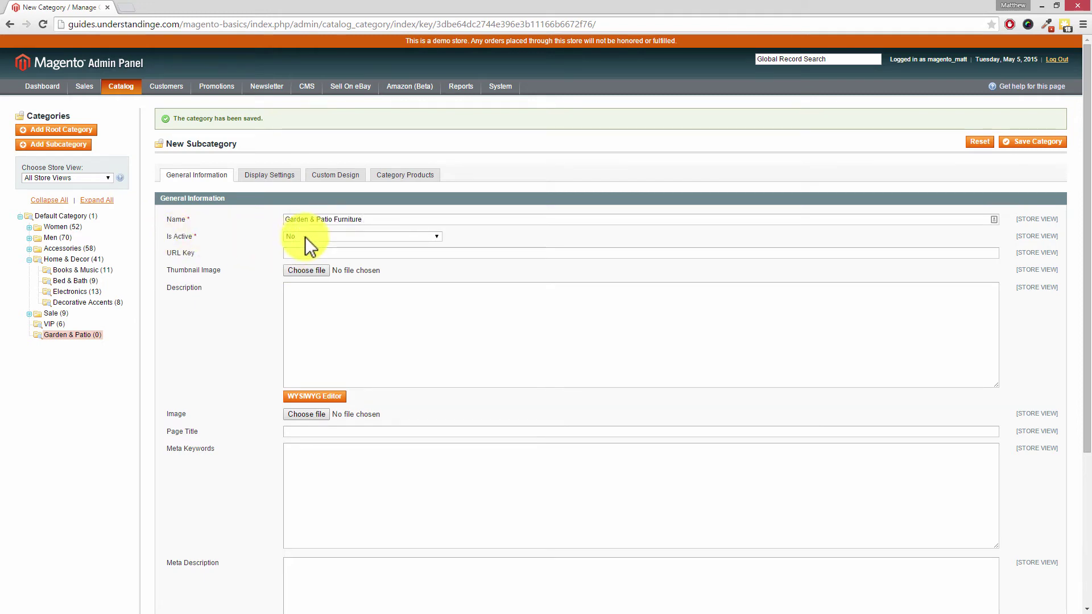
left_click(303, 245)
left_click(303, 246)
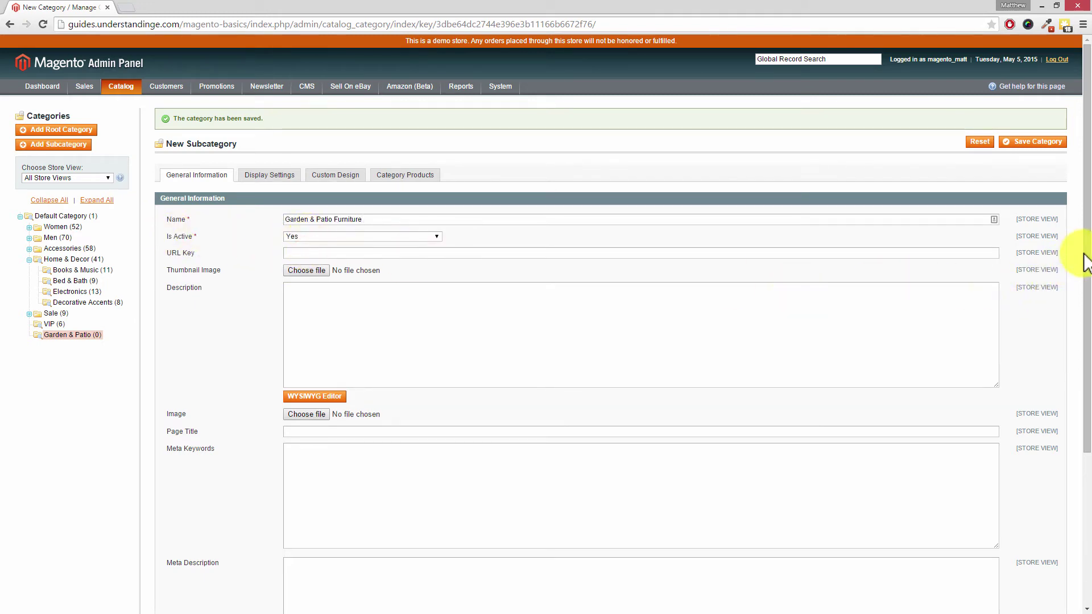
left_click_drag(1085, 253, 1089, 367)
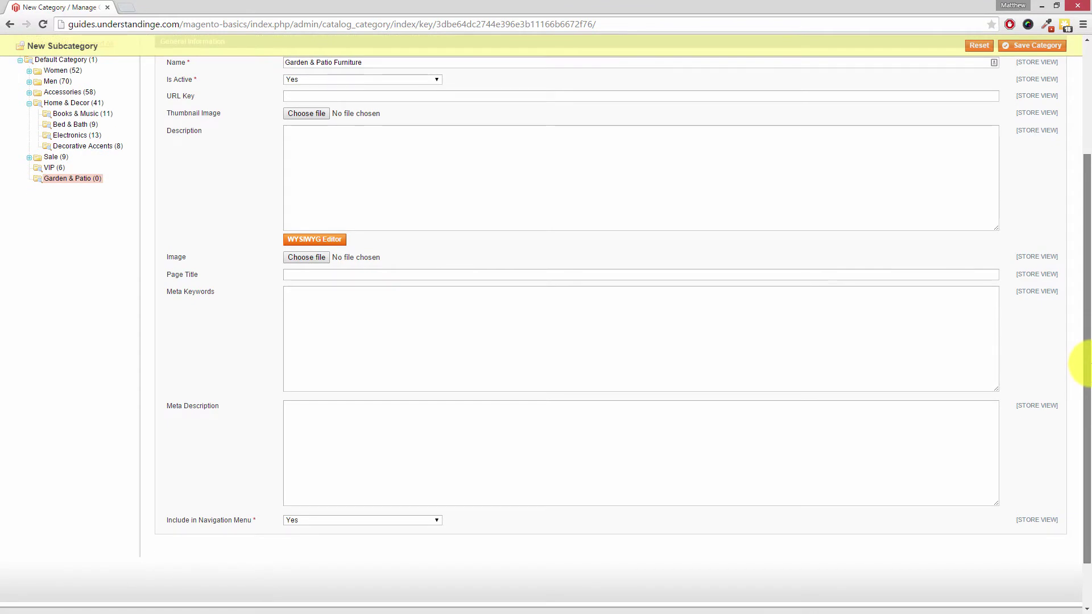
left_click_drag(1083, 364, 1083, 256)
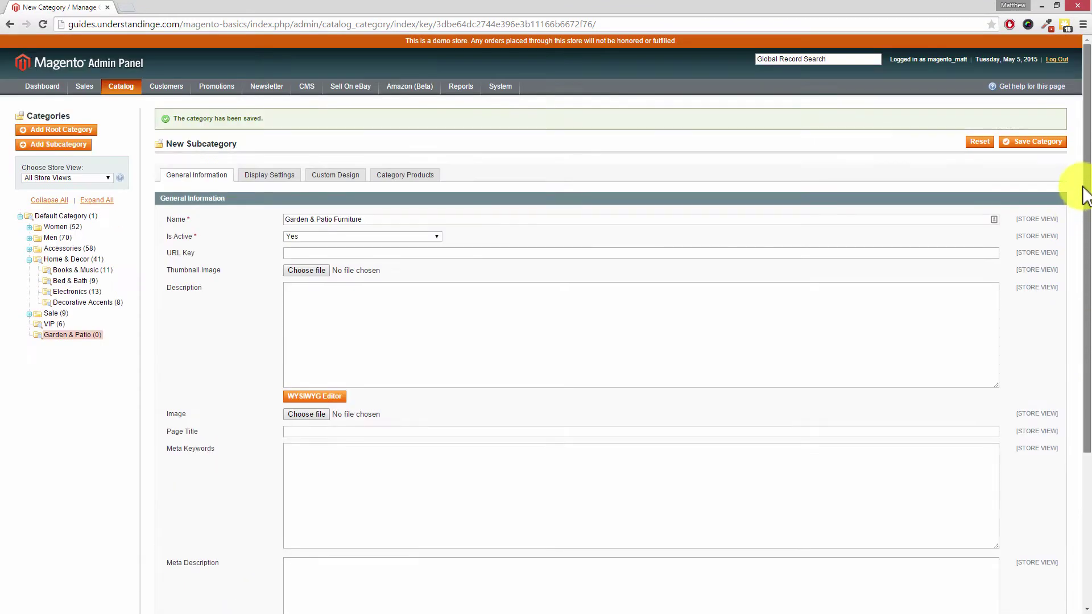
left_click(278, 180)
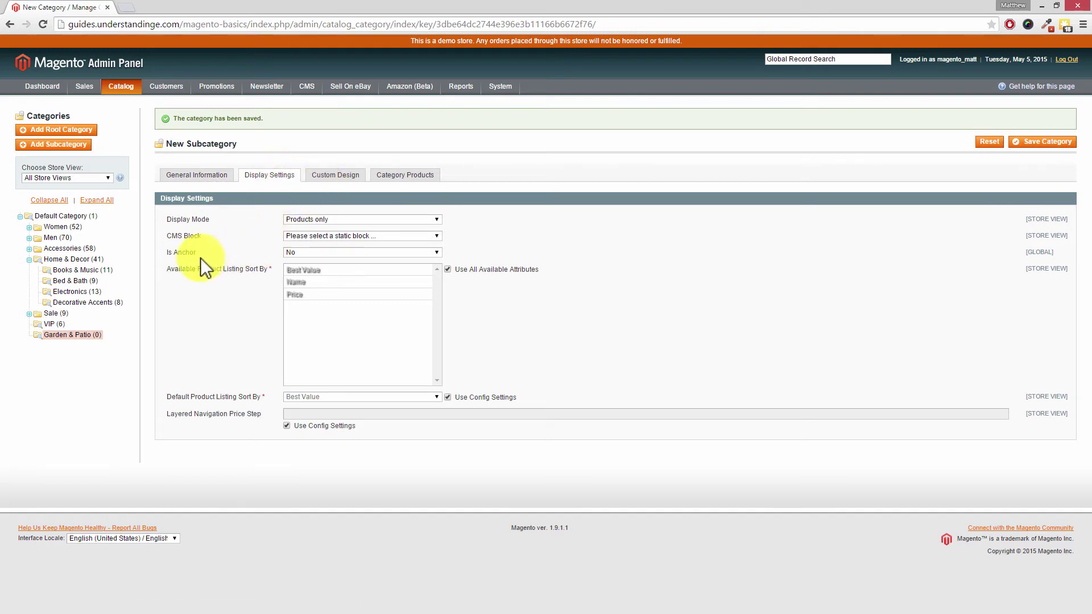
left_click(212, 175)
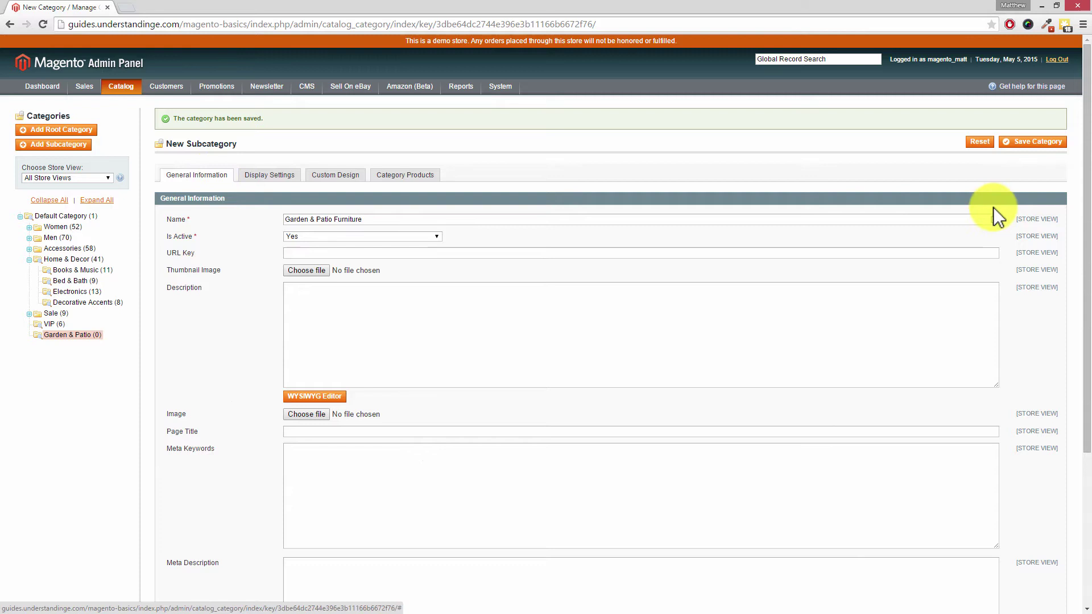
left_click(1034, 145)
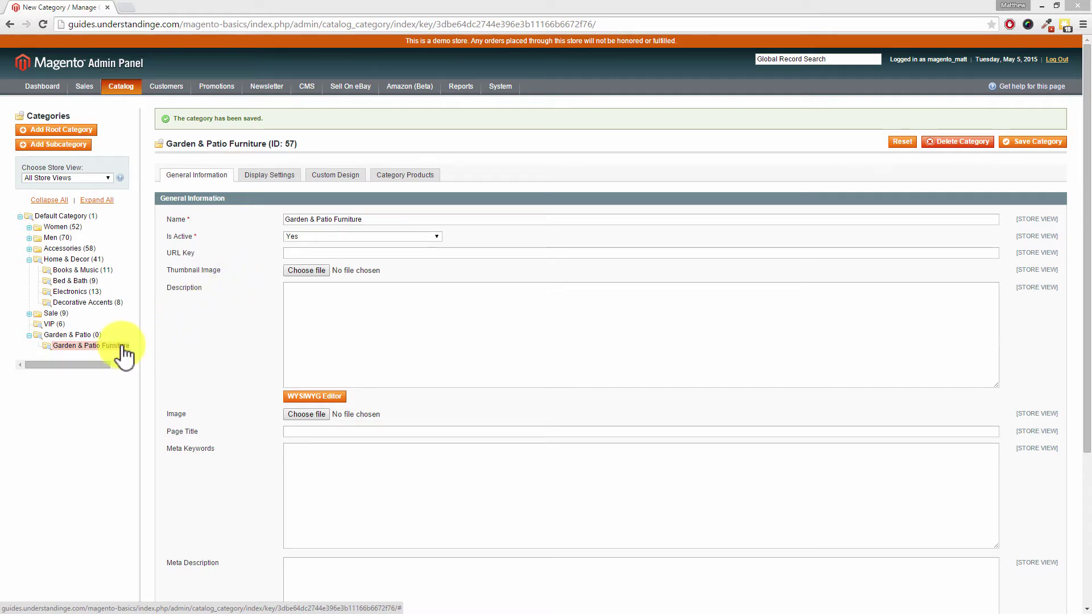
Step: Add an active Furniture Sets subcategory under Garden & Patio Furniture and save it as ID 58
left_click(70, 149)
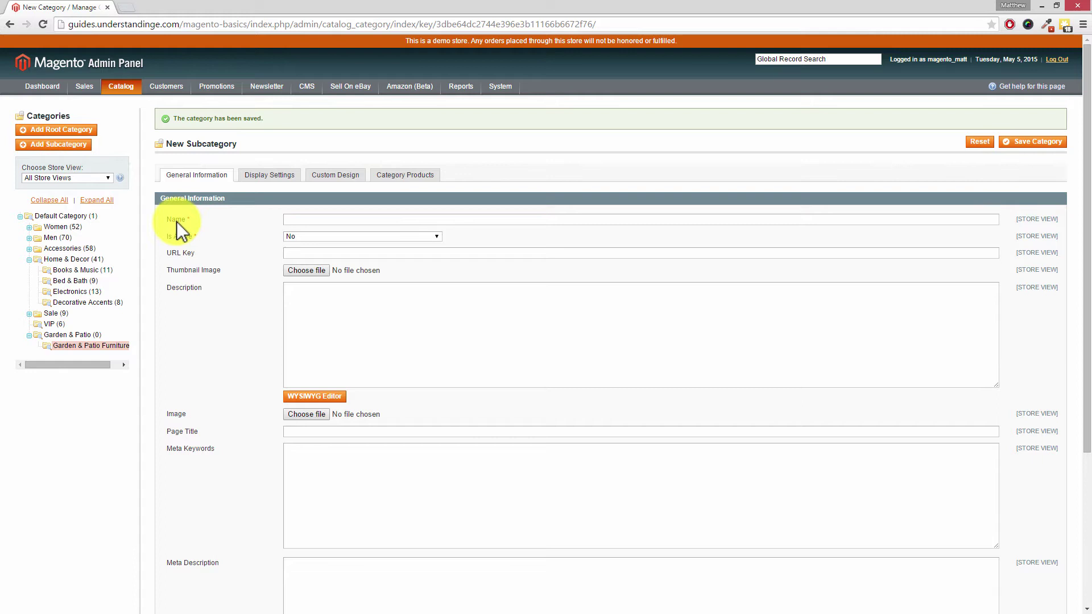
left_click(299, 219)
type("Furniture Sets")
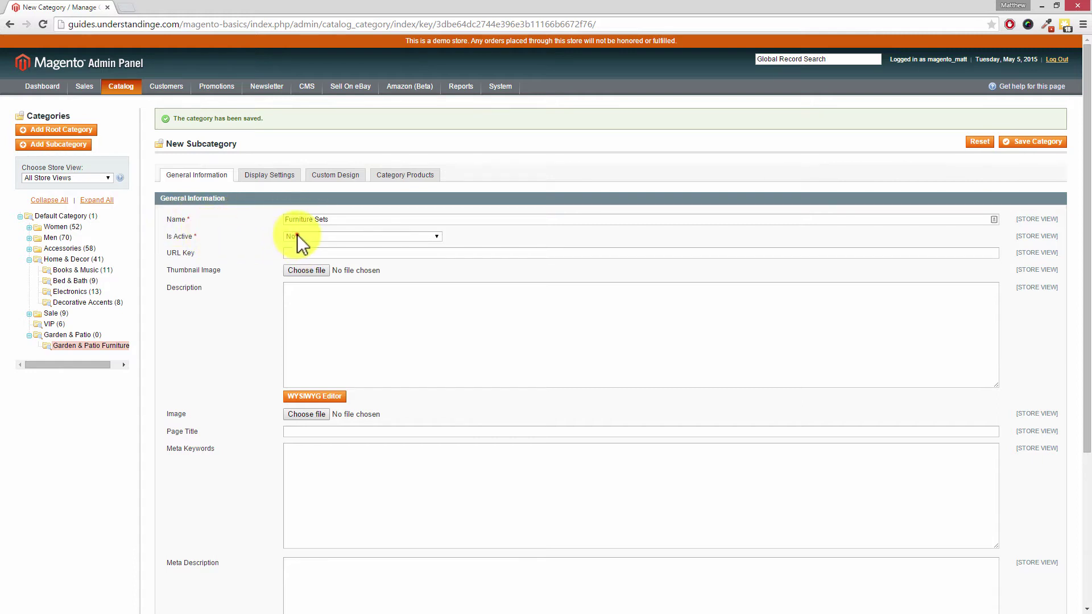
left_click(297, 234)
left_click(299, 247)
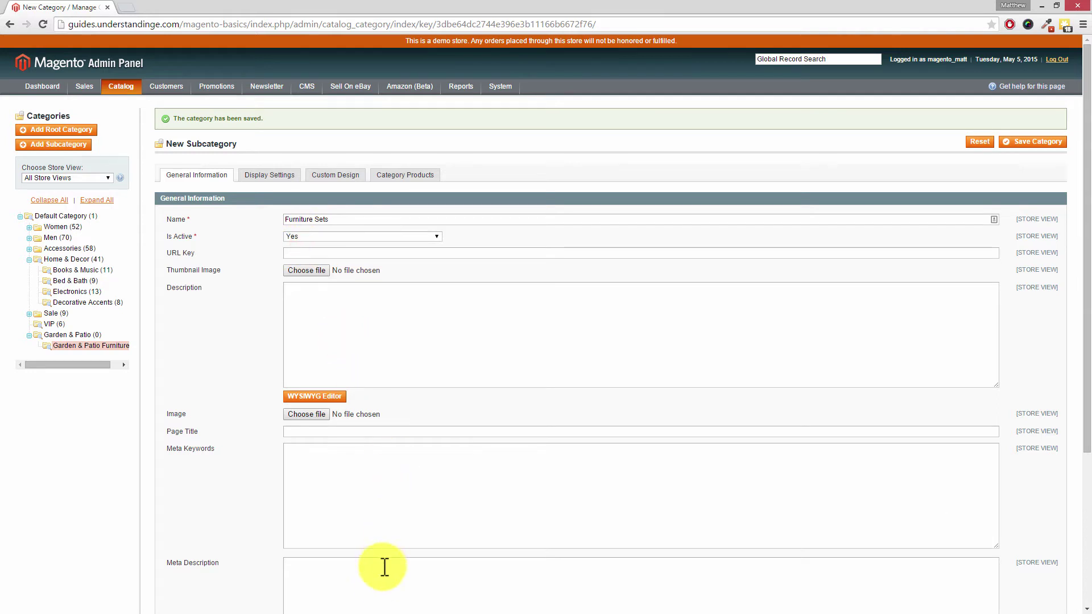
mouse_move(1086, 262)
left_mouse_down()
mouse_move(1087, 308)
mouse_move(1088, 207)
left_mouse_up()
left_click(1041, 147)
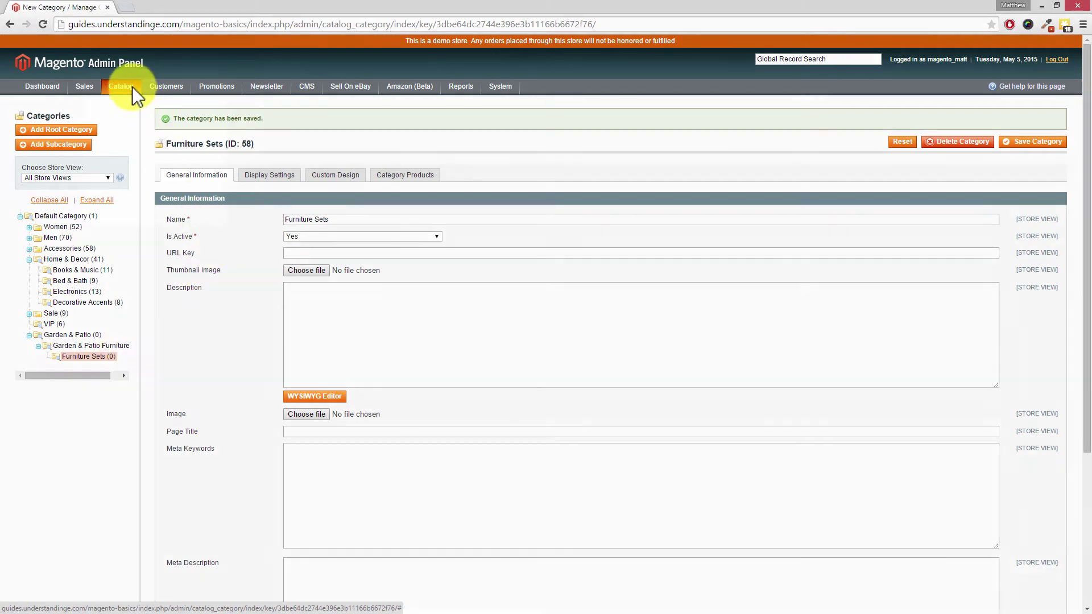
Step: From Manage Products, open the Wiltshire FSC Eucalyptus Wood 6 Seater Outdoor Dining Set (ID 888)
mouse_move(128, 96)
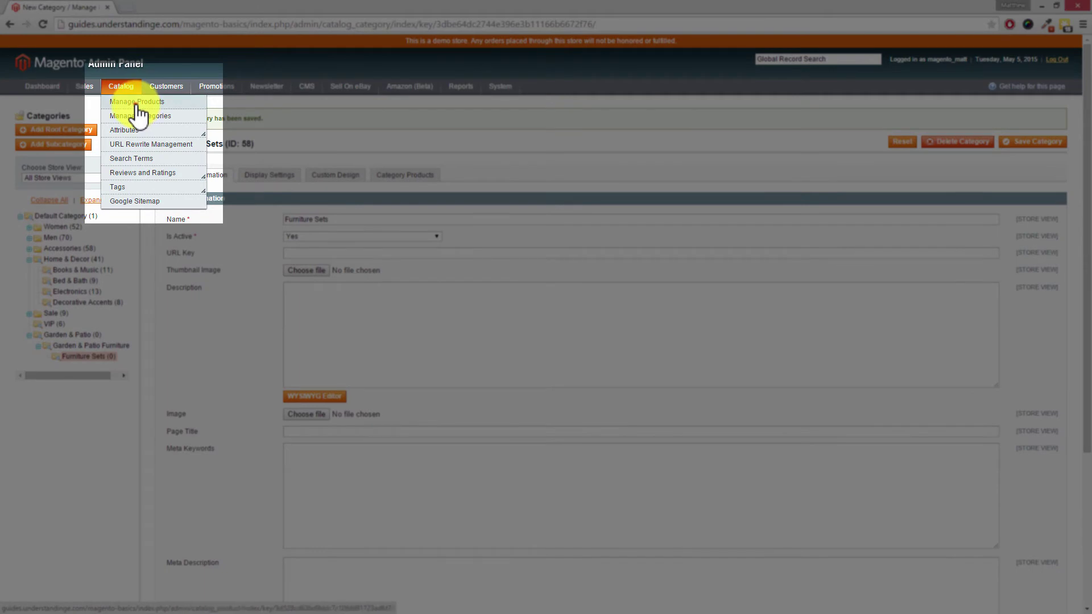
left_click(135, 104)
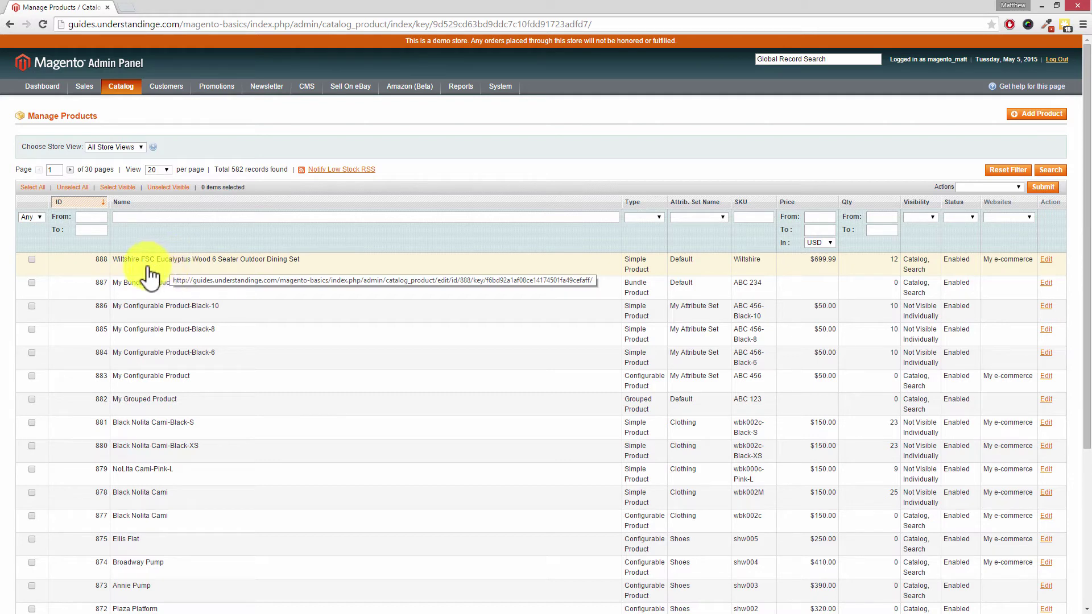
left_click(227, 273)
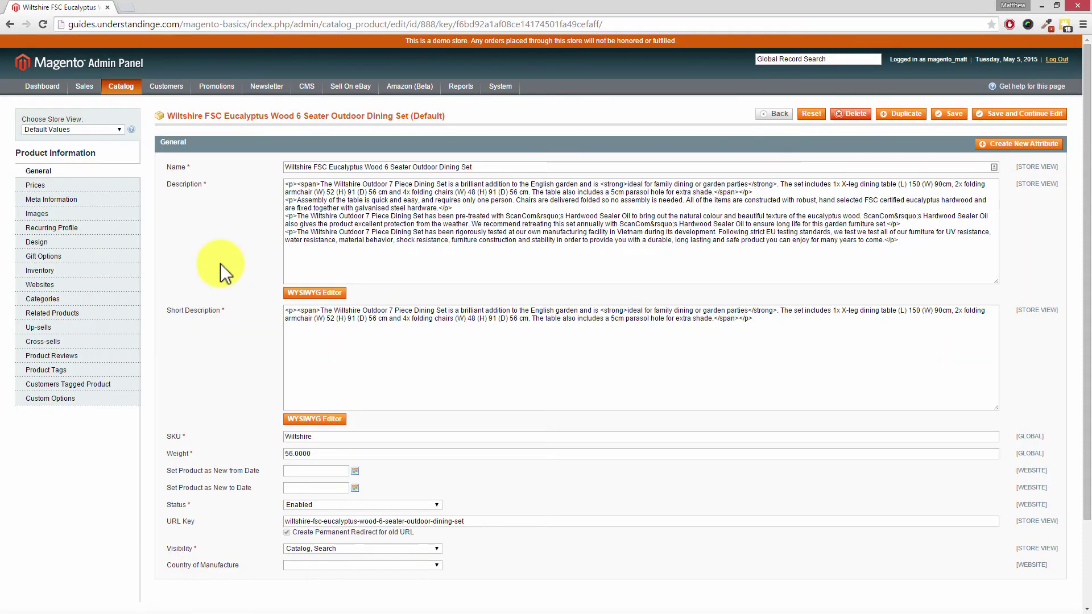
Step: Assign the dining set to Garden & Patio, Garden & Patio Furniture and Furniture Sets
left_click(77, 300)
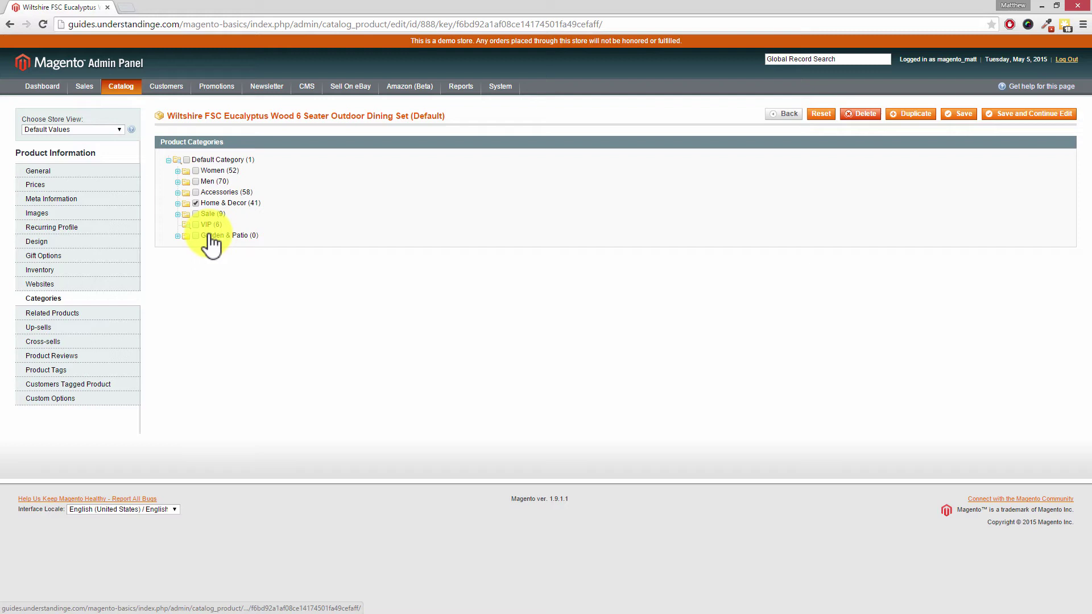
left_click(178, 235)
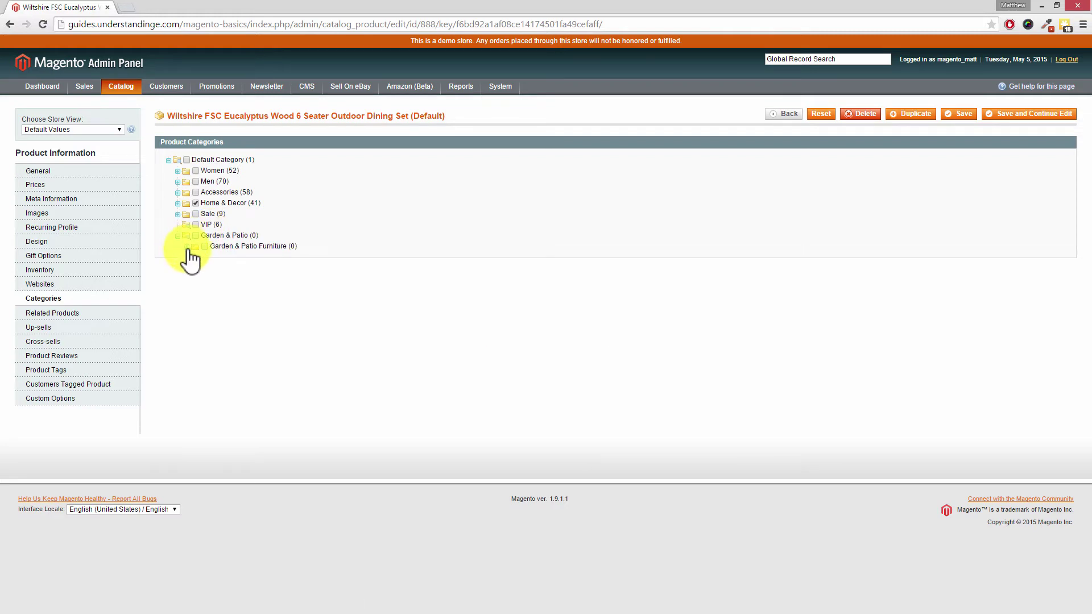
left_click(185, 247)
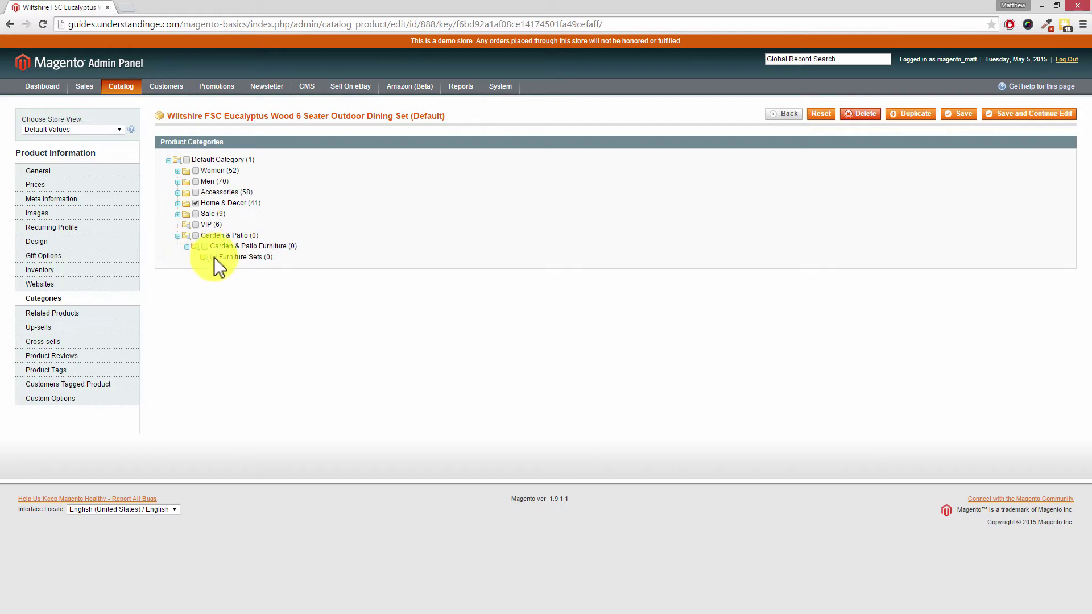
left_click(214, 257)
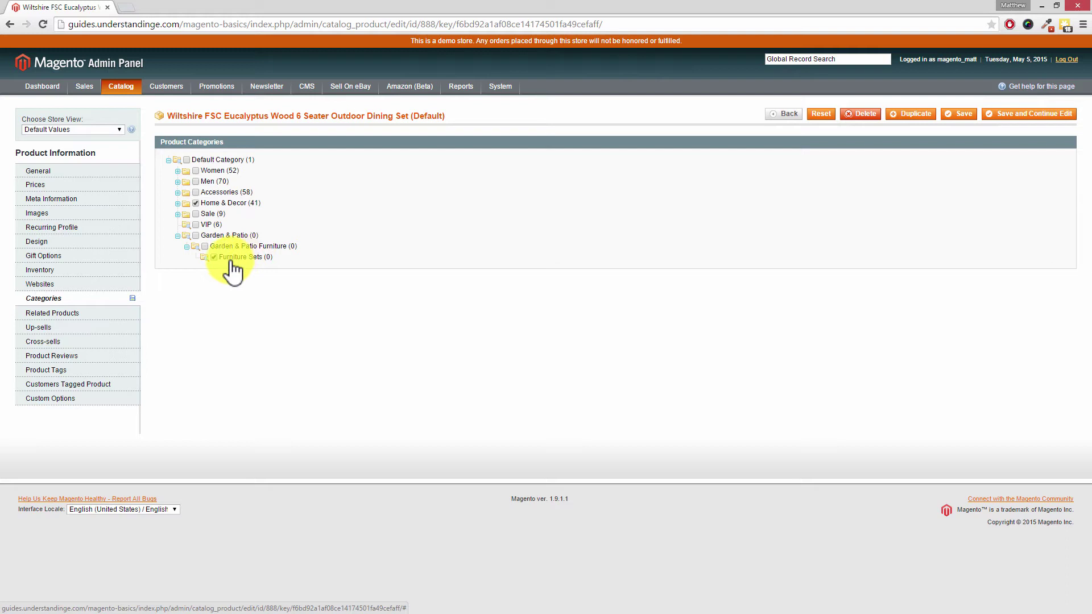
left_click(205, 246)
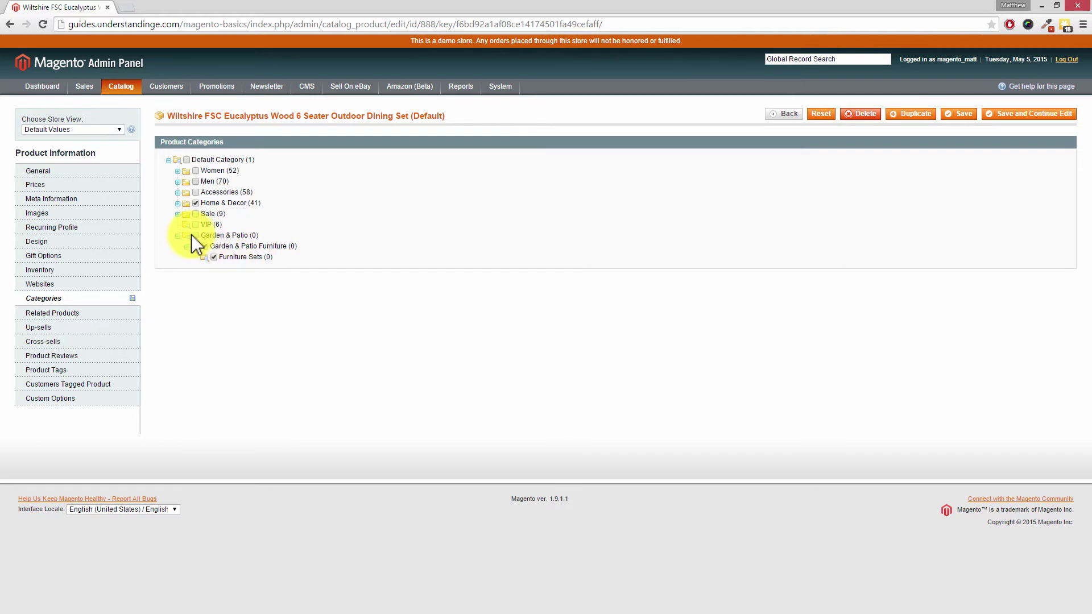
left_click(195, 235)
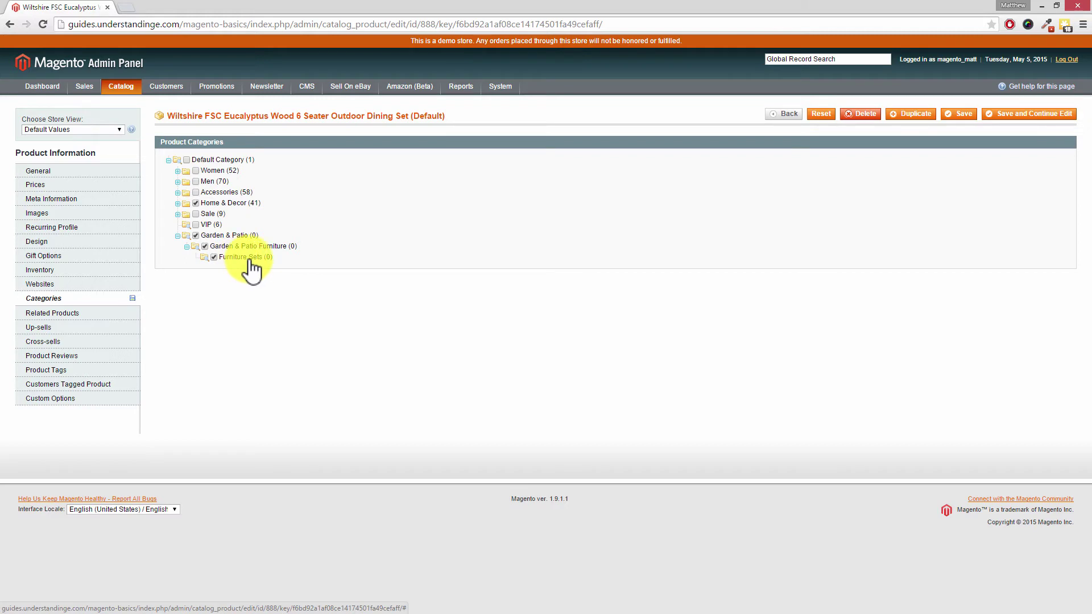
Step: Remove the dining set from Home & Decor and its subcategories, then save the product
left_click(178, 203)
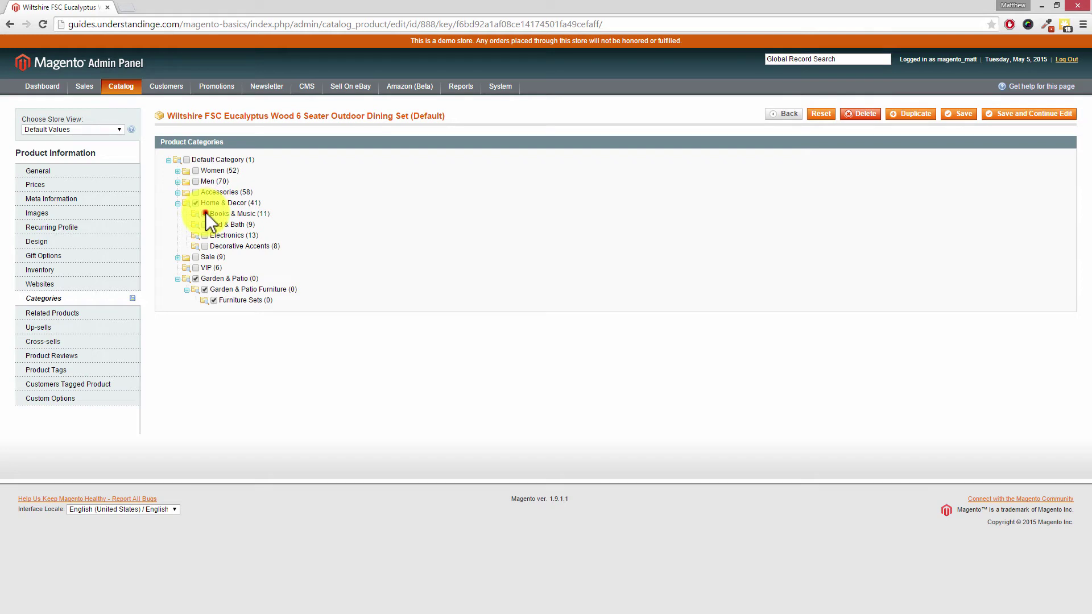
left_click(205, 214)
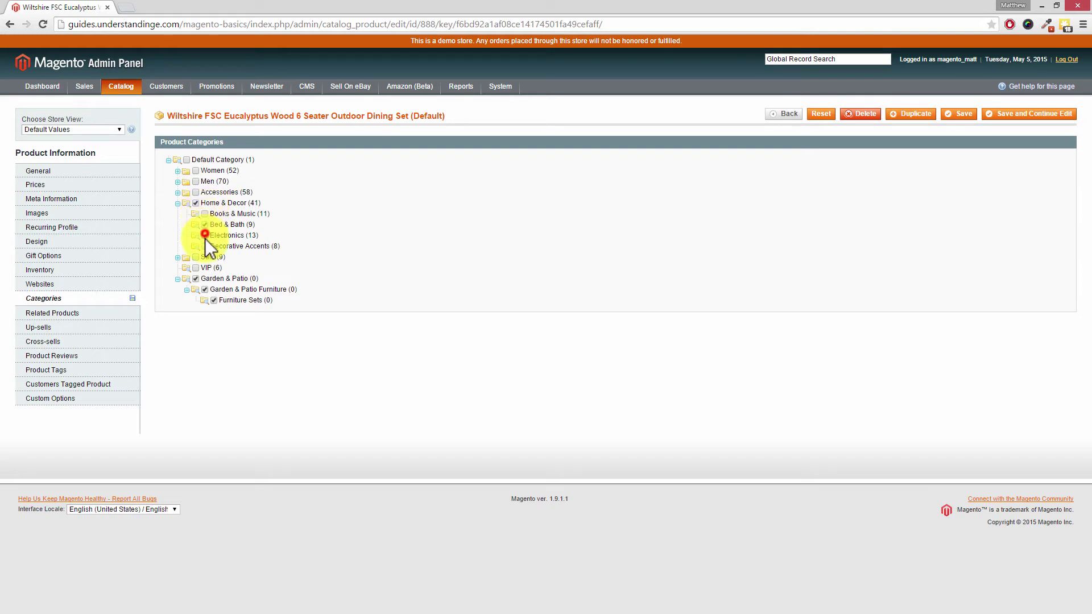
left_click(205, 246)
left_click(205, 246)
left_click(205, 235)
left_click(205, 224)
left_click(195, 202)
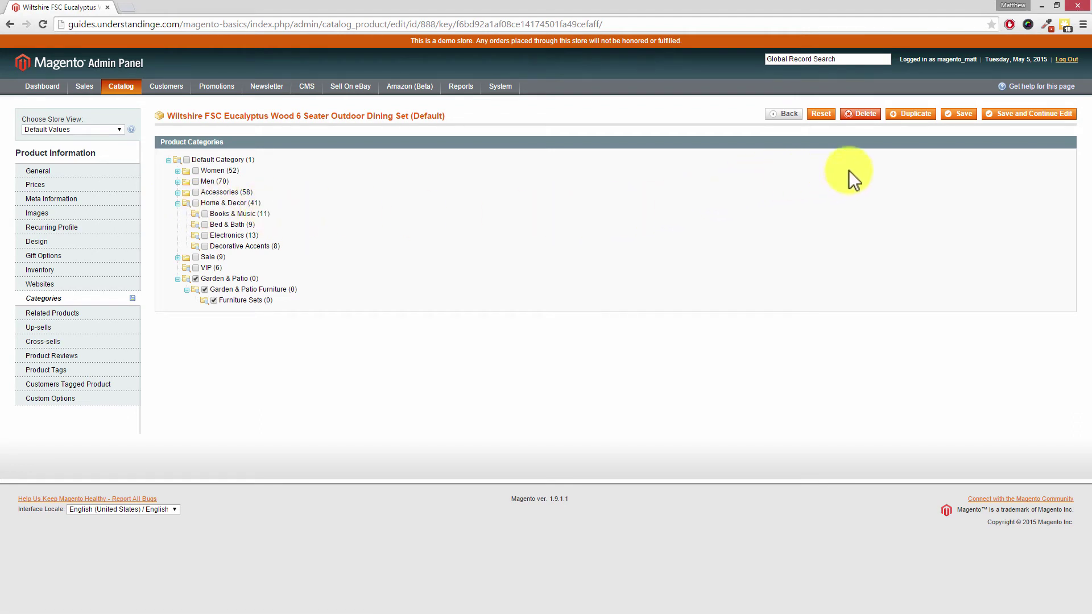
left_click(963, 116)
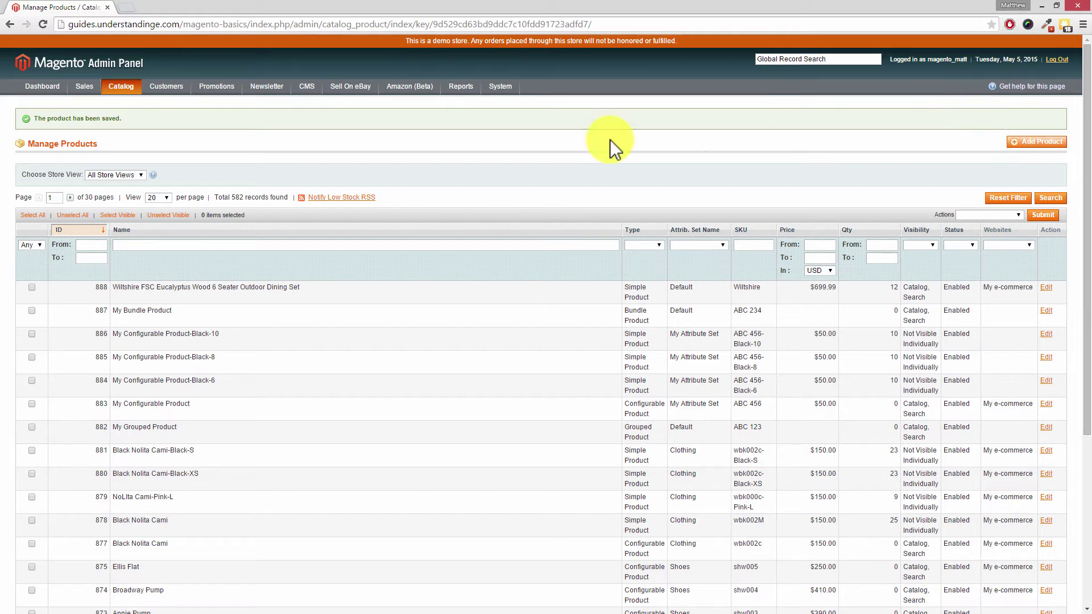
Step: Reopen Manage Categories, where Garden & Patio, Garden & Patio Furniture and Furniture Sets each show 1 product
mouse_move(130, 89)
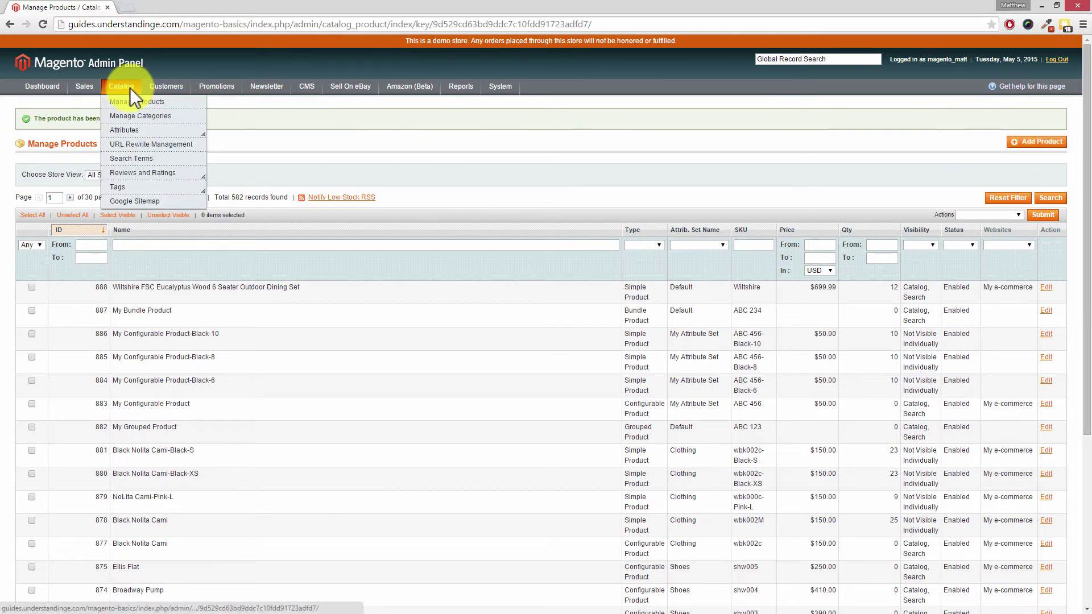
left_click(132, 116)
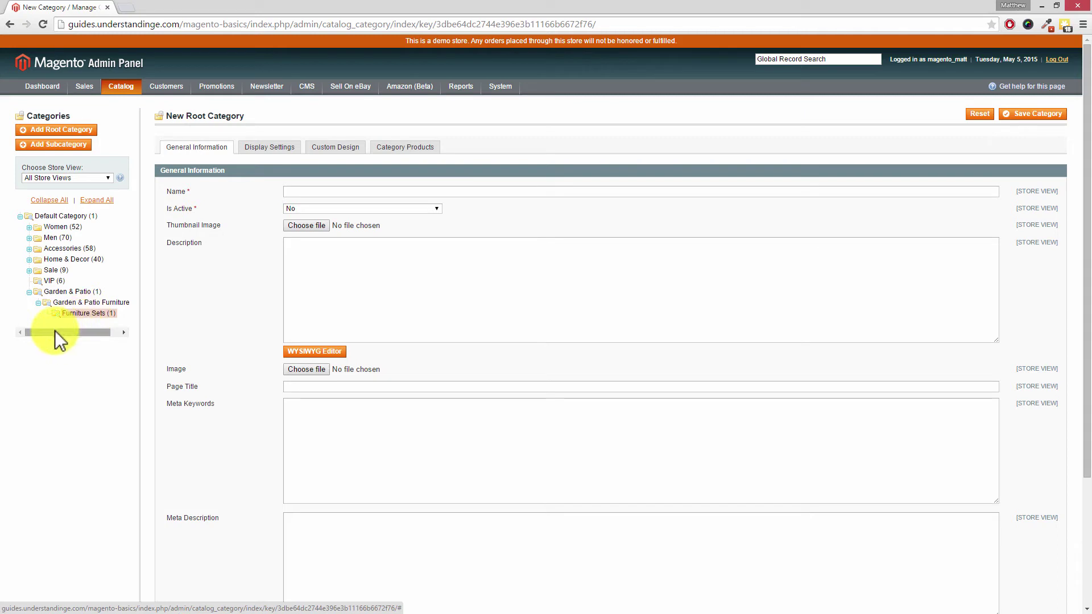
left_click_drag(54, 329, 97, 322)
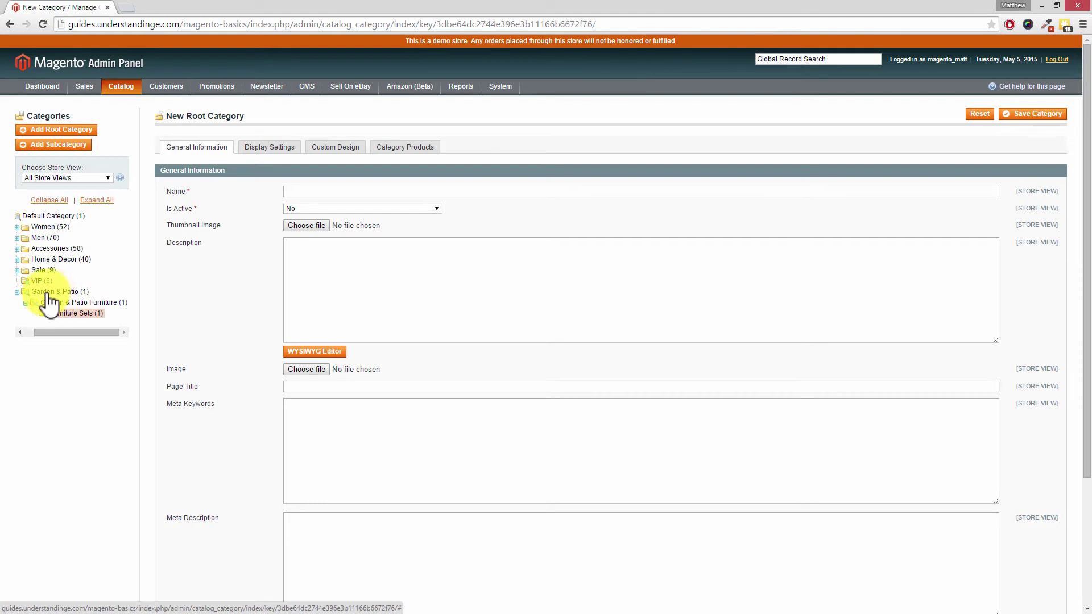
Step: List Garden & Patio Furniture's products, which show one record: the Wiltshire dining set at $699.99
left_click(95, 303)
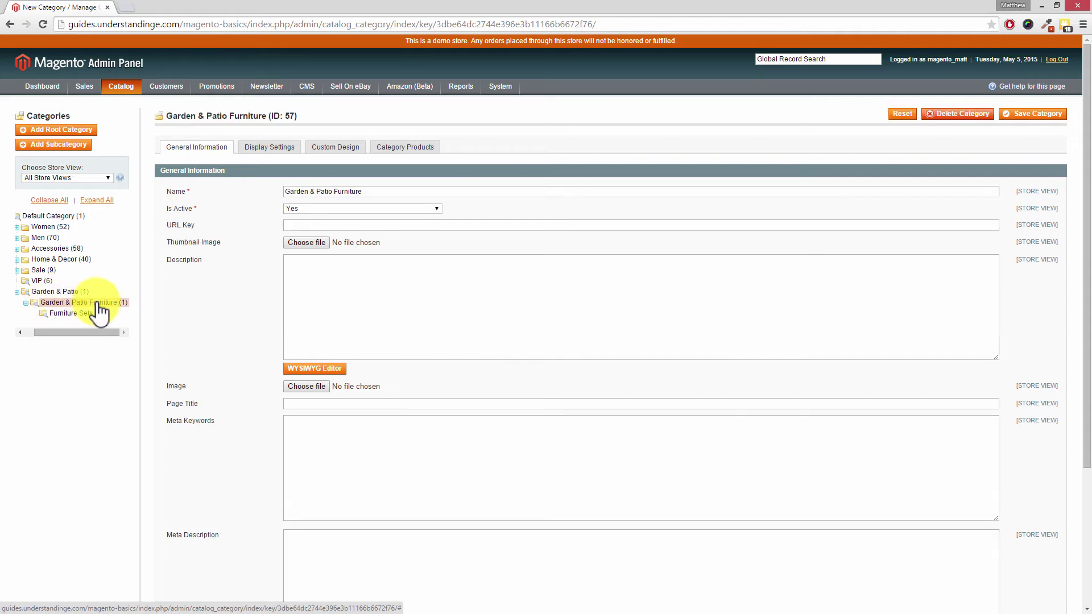
left_click(410, 148)
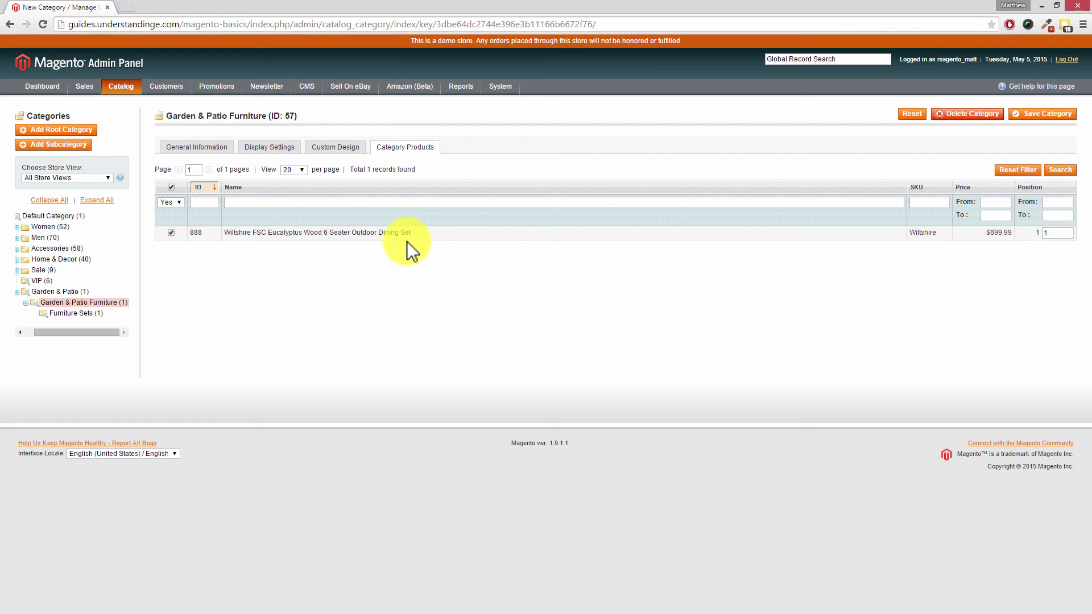
Step: Set the in-category filter to Any, tick My Bundle Product (887) and save the category
left_click(169, 213)
left_click(172, 202)
left_click(170, 219)
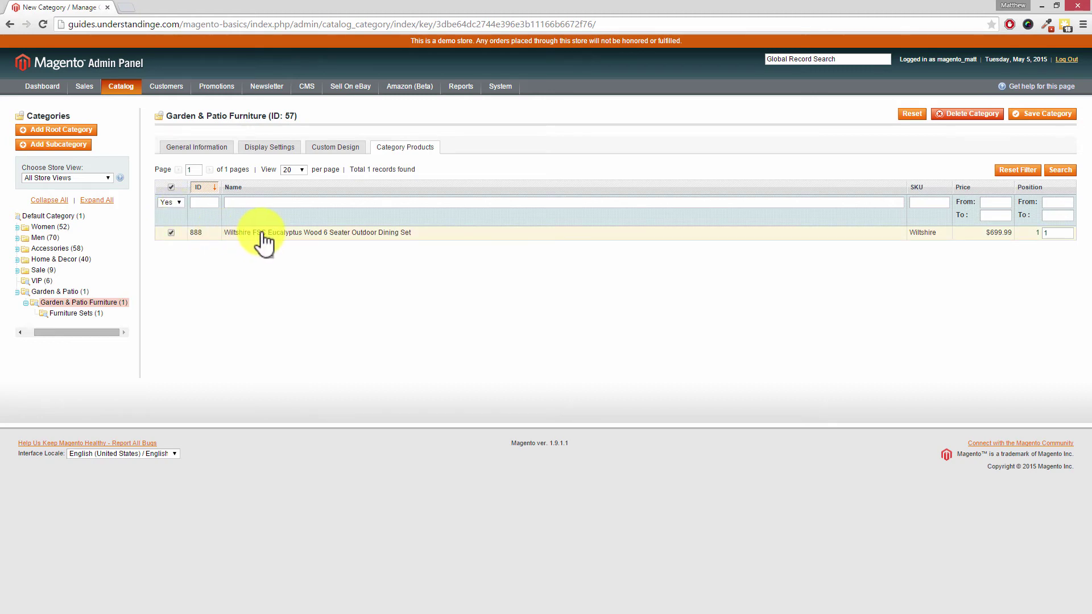
left_click(172, 203)
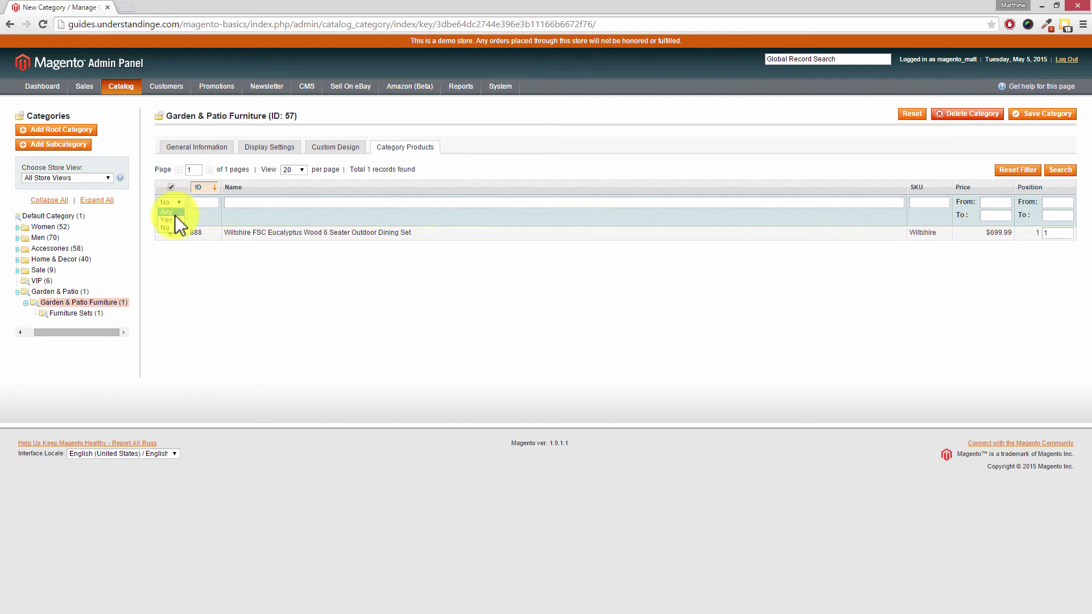
left_click(173, 212)
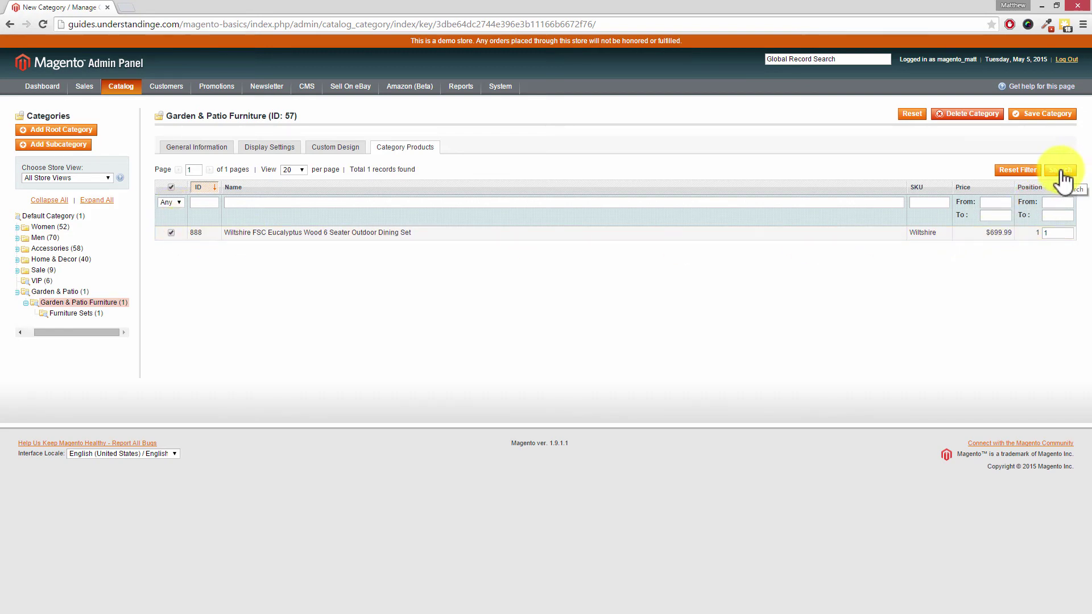
left_click(1060, 172)
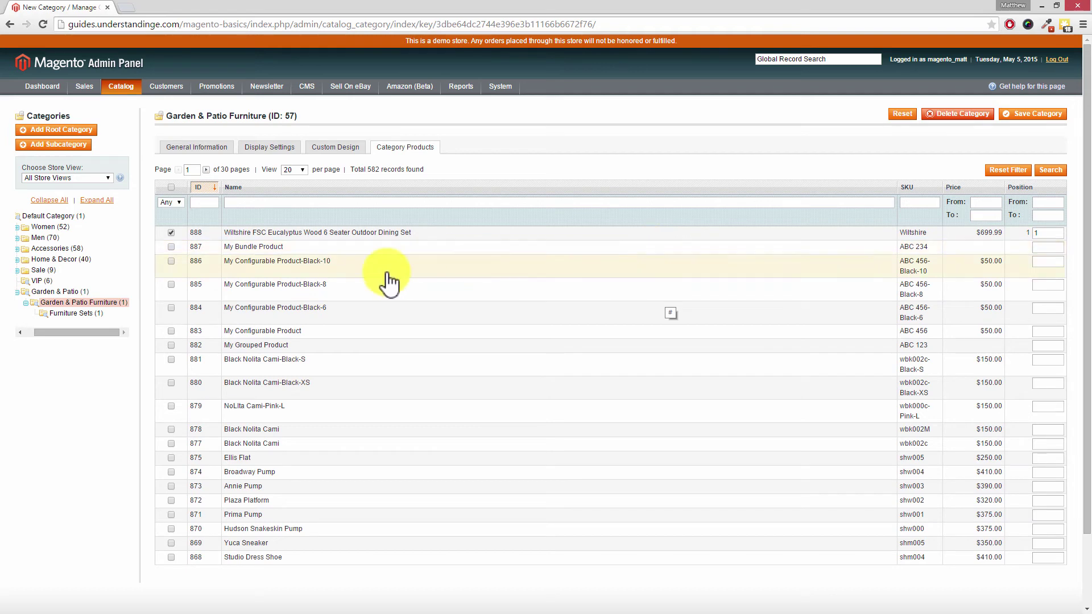
left_click(171, 247)
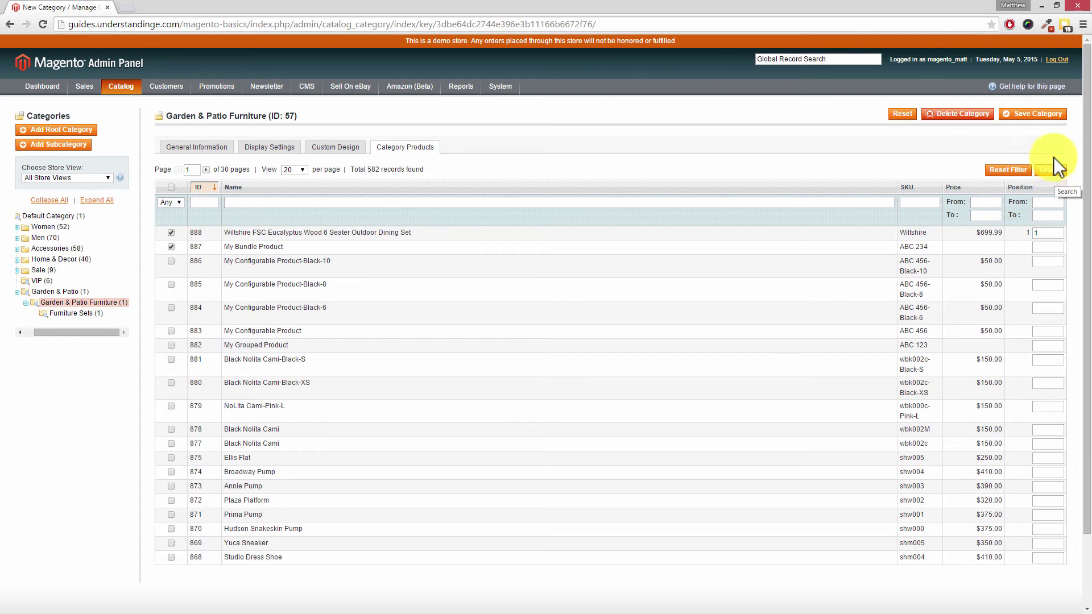
left_click(1031, 116)
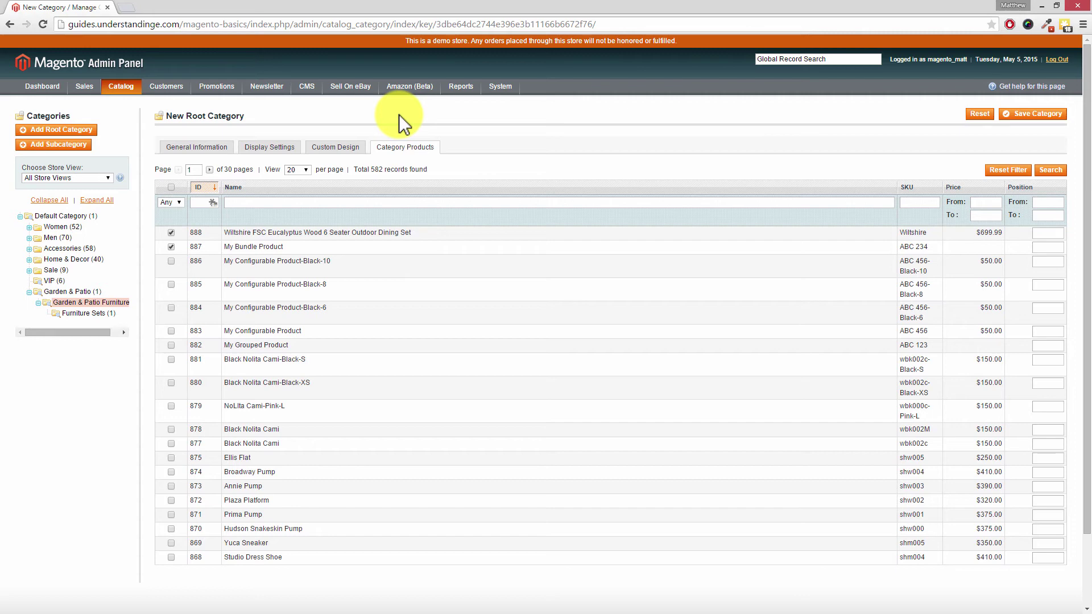
Step: Load the storefront in a new tab and open GARDEN & PATIO > Garden & Patio Furniture > Furniture Sets
left_click(126, 8)
type("http://guides.understandinge.com/magento-basics/index.php/")
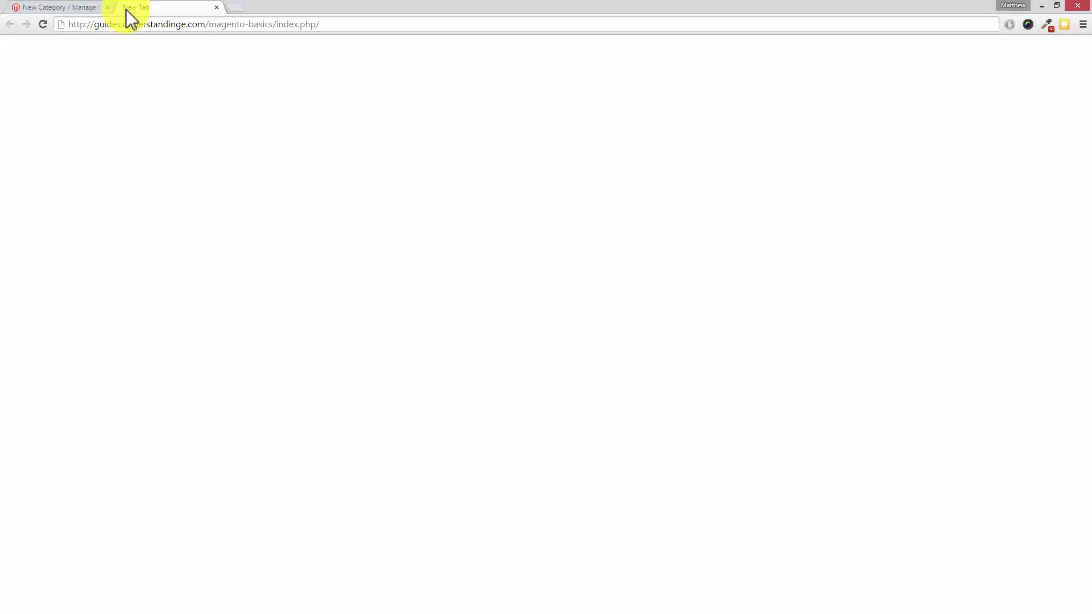
key("Return")
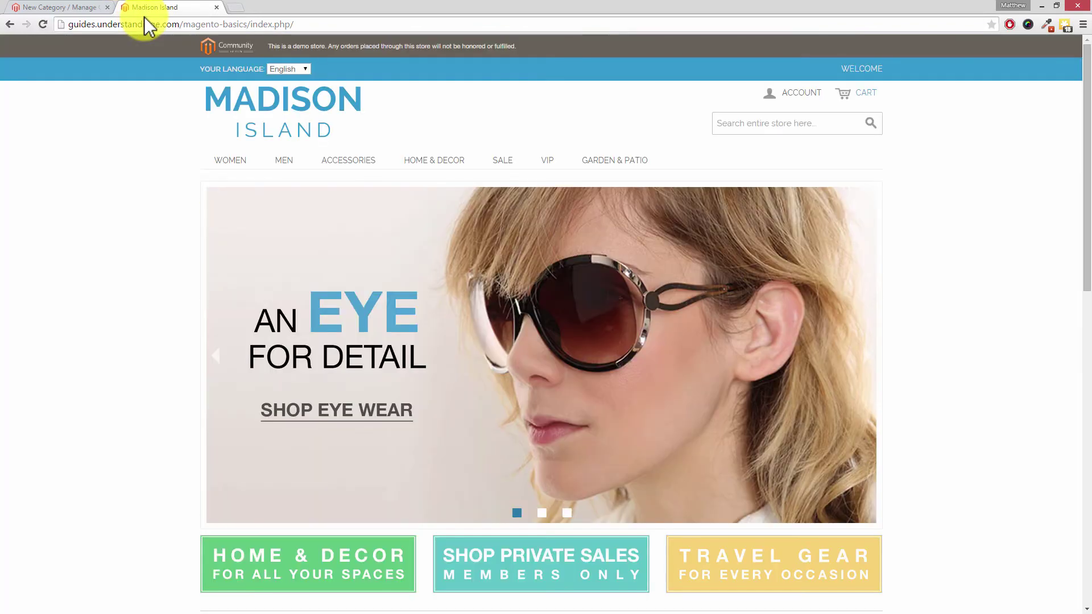
mouse_move(613, 174)
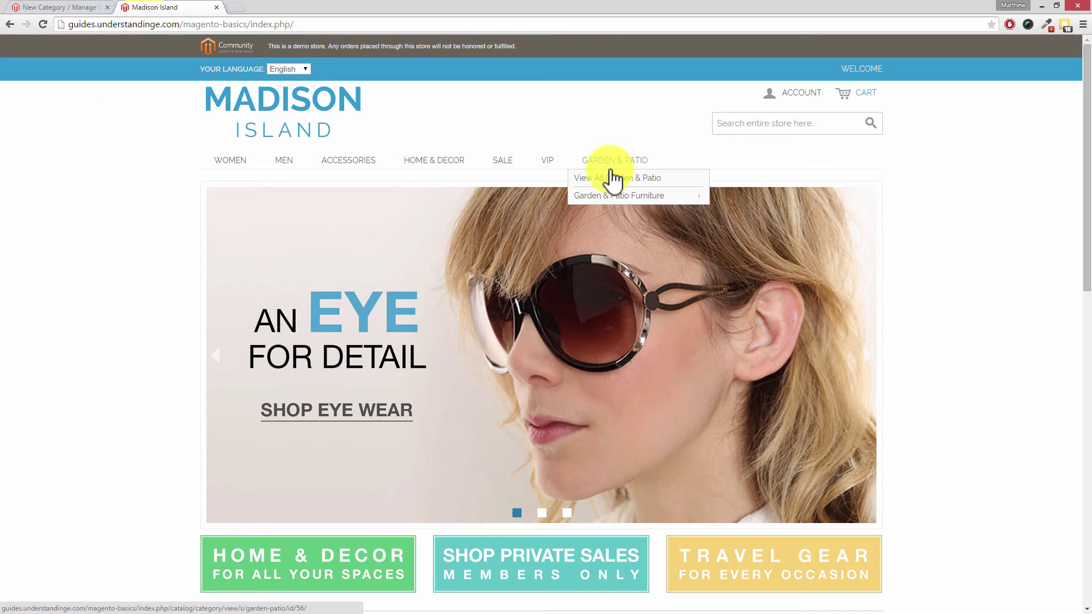
mouse_move(611, 203)
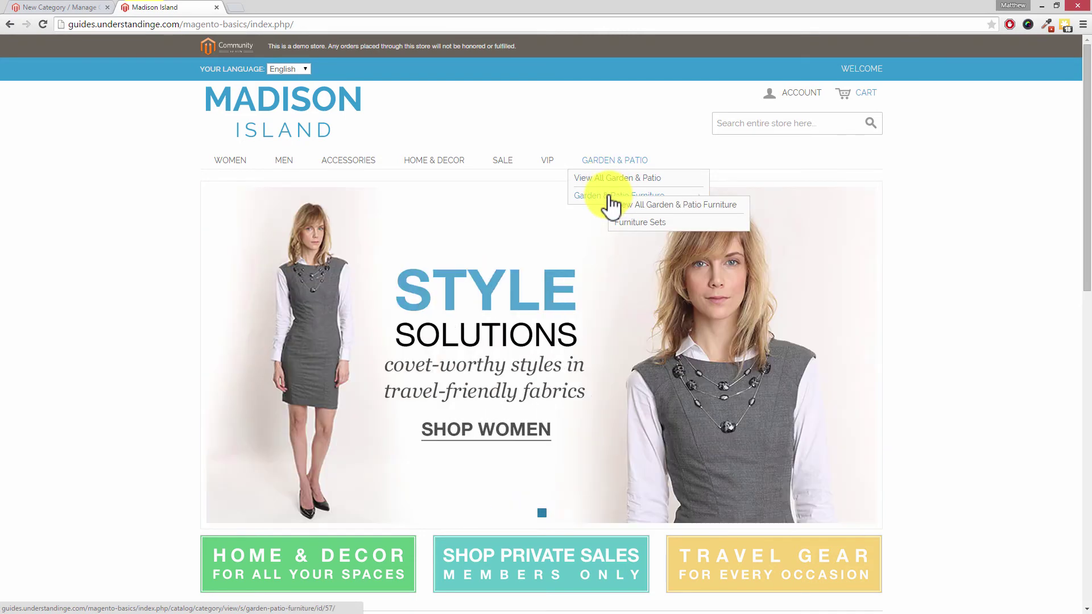
left_click(646, 224)
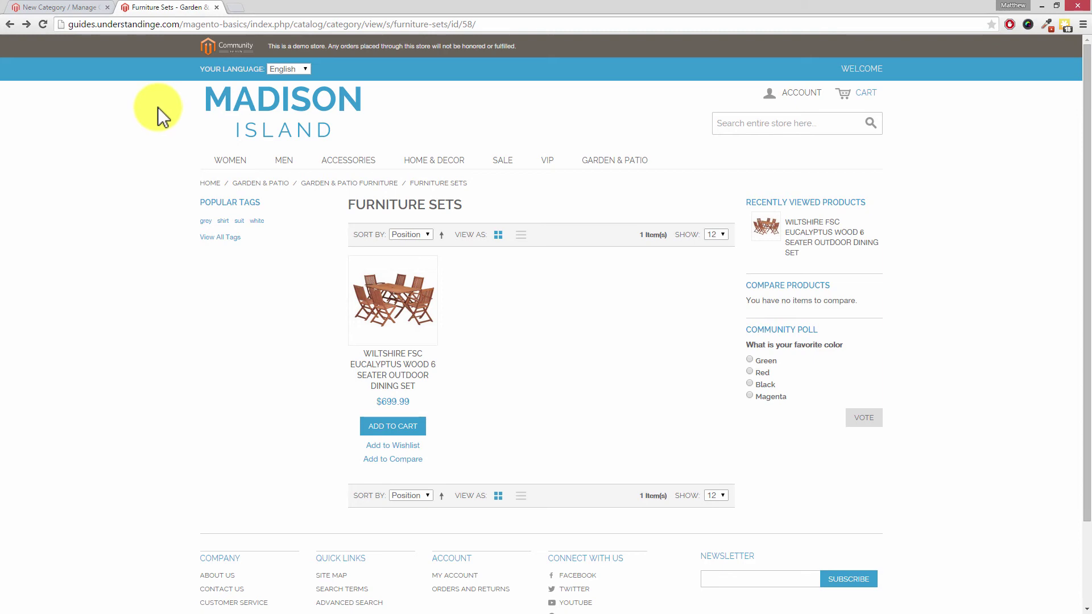
Step: In System > Cache Management, select all cache types and refresh them
left_click(89, 9)
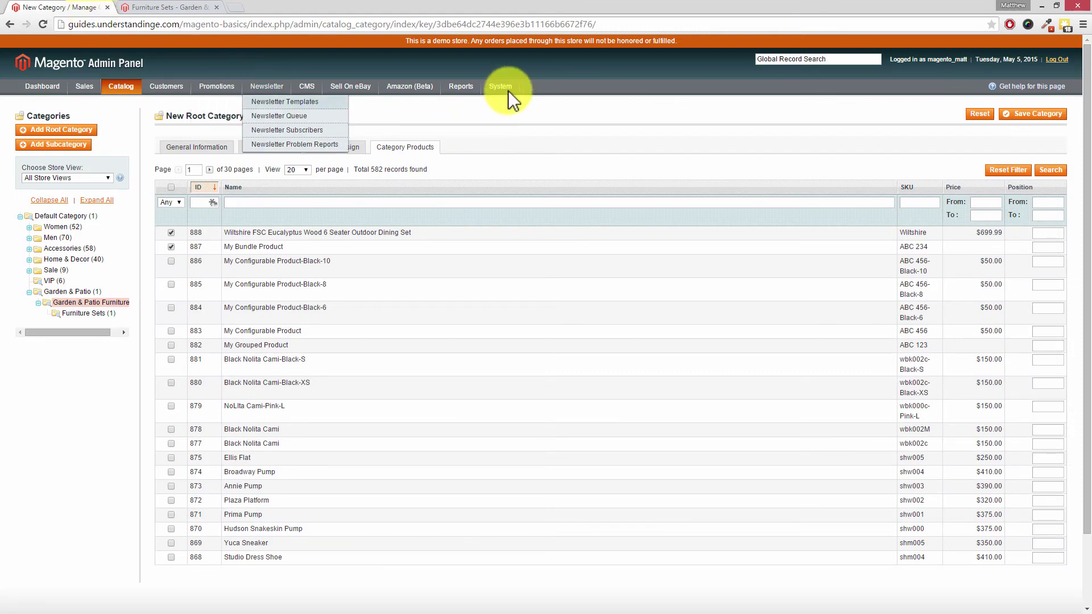
mouse_move(507, 90)
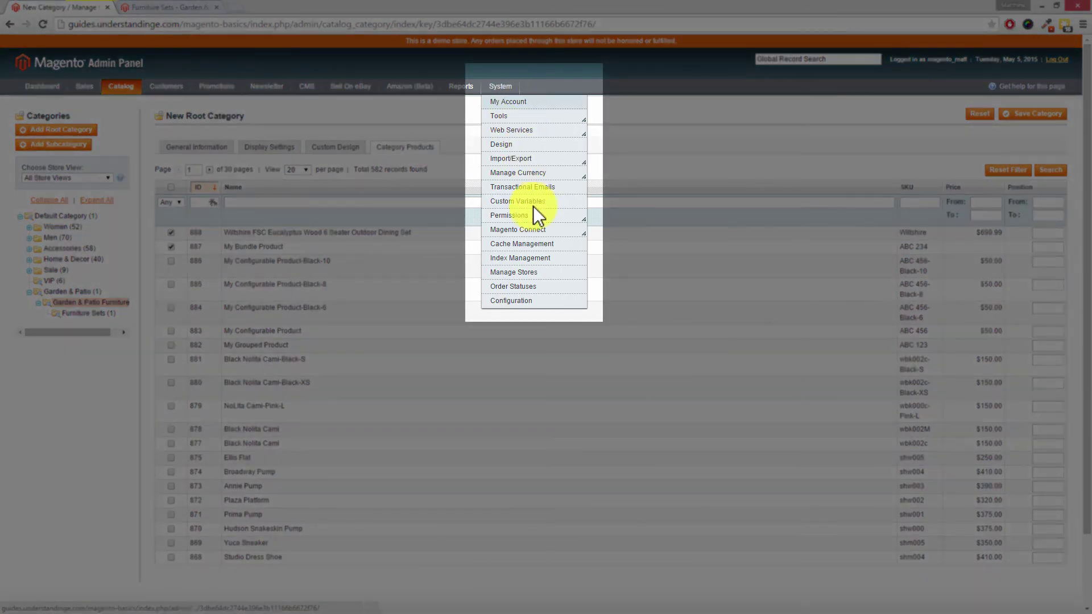
left_click(525, 244)
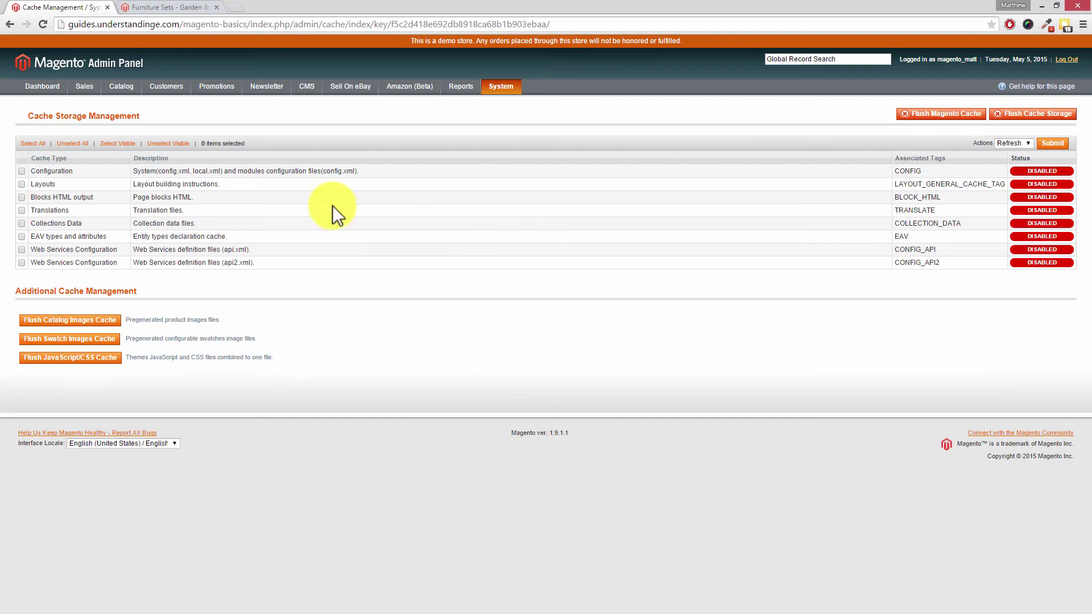
left_click(33, 144)
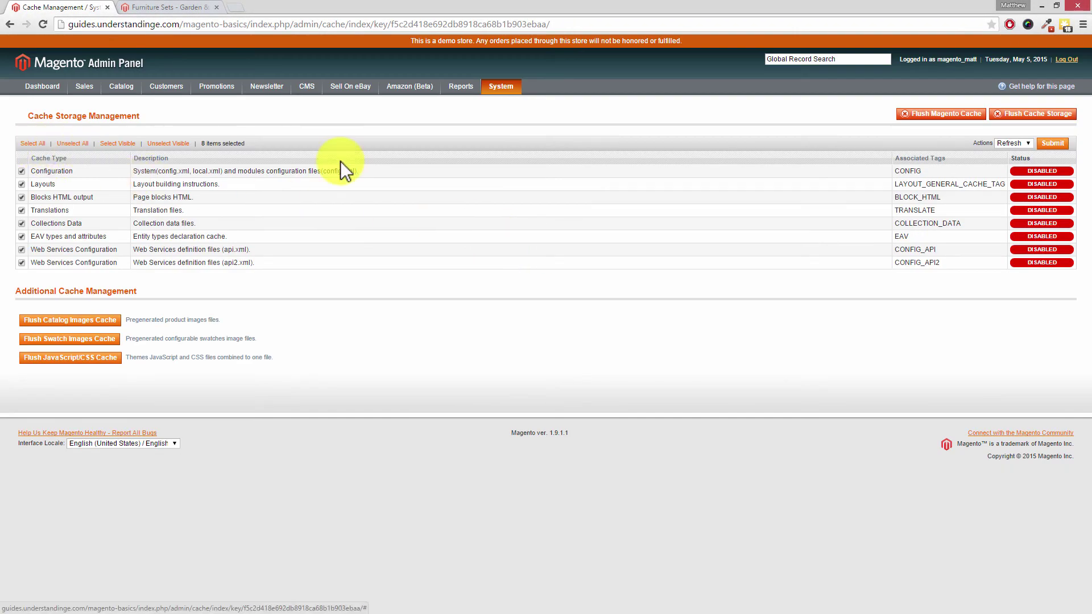
left_click(1056, 144)
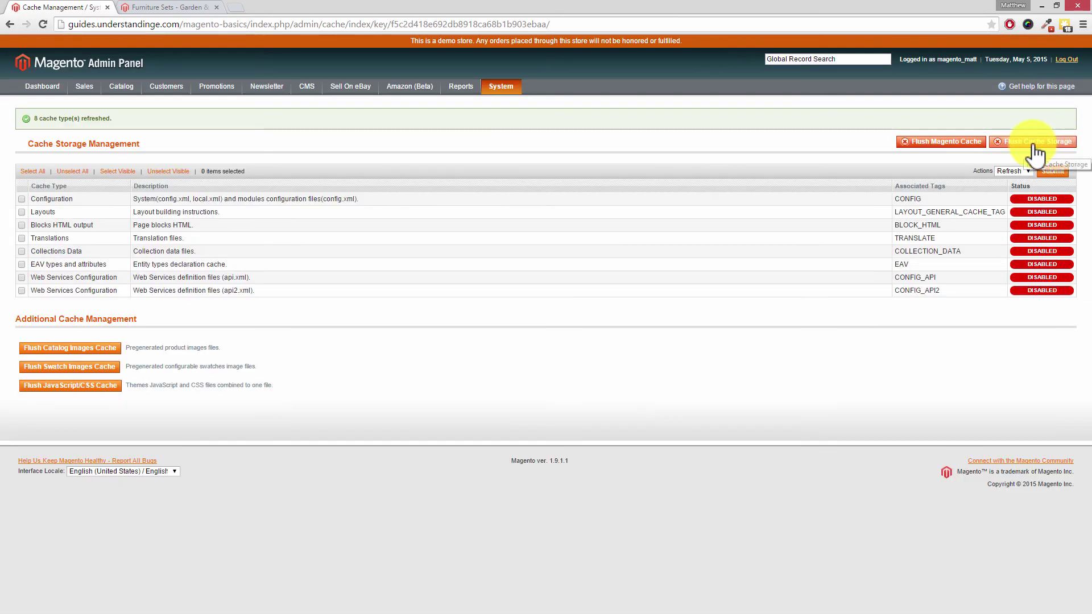
Step: Flush the Magento cache and the cache storage, confirming the flush
left_click(958, 149)
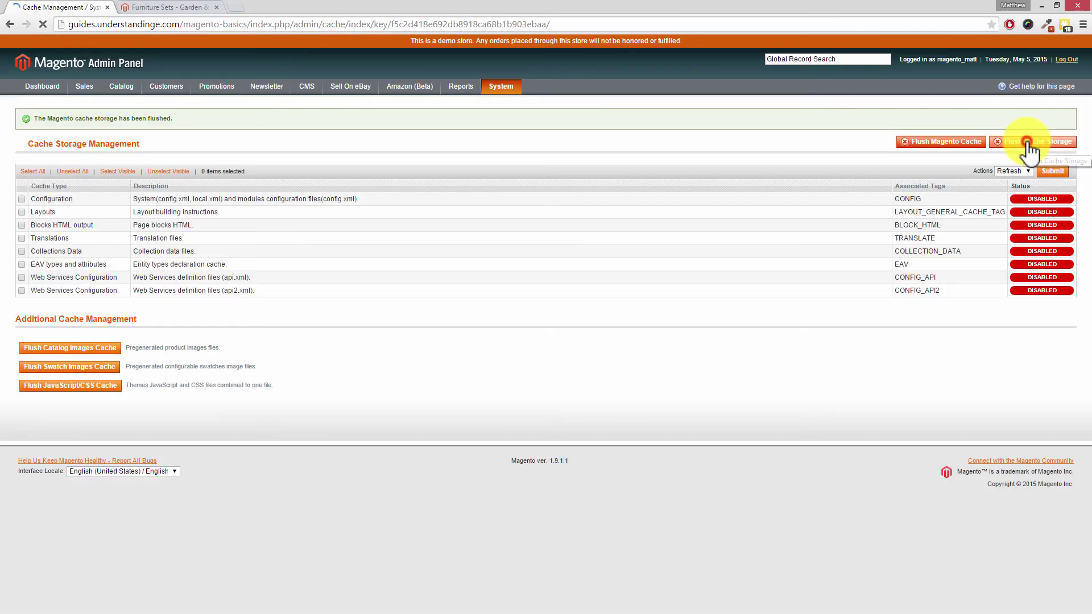
left_click(1029, 145)
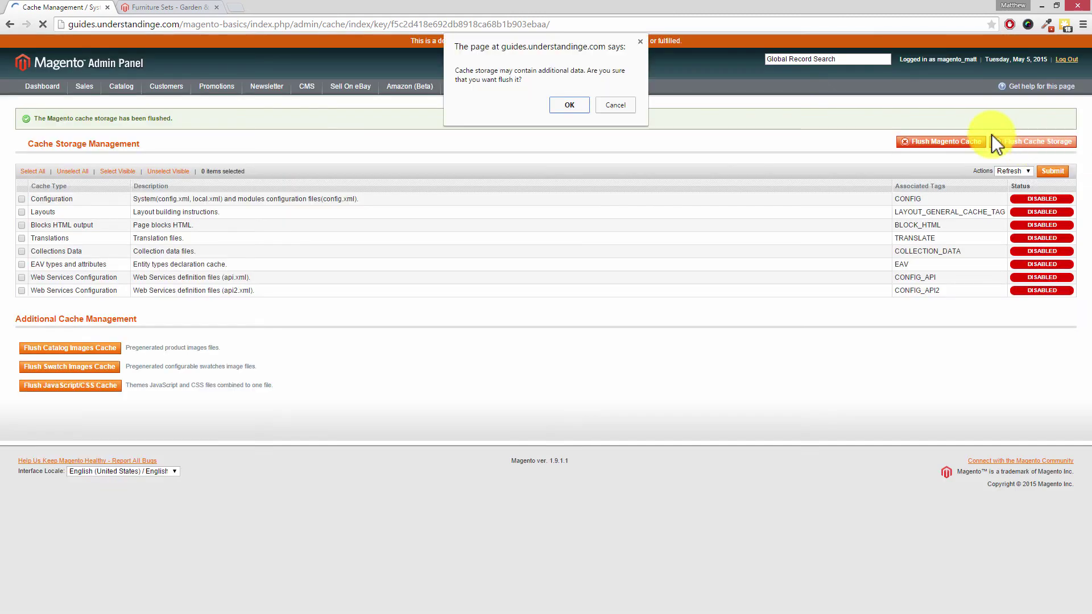
left_click(570, 104)
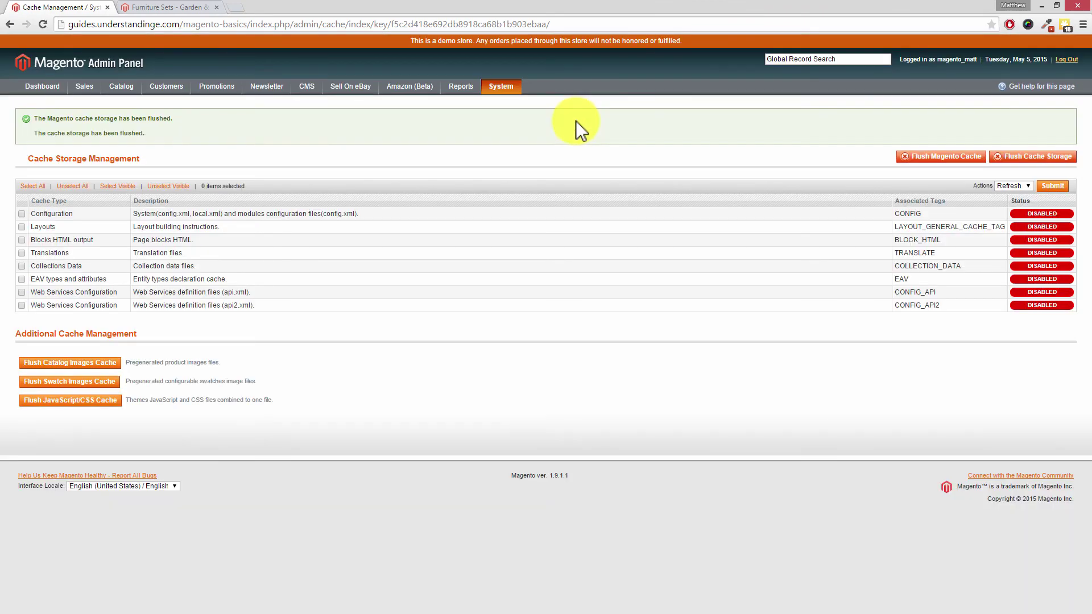
mouse_move(511, 87)
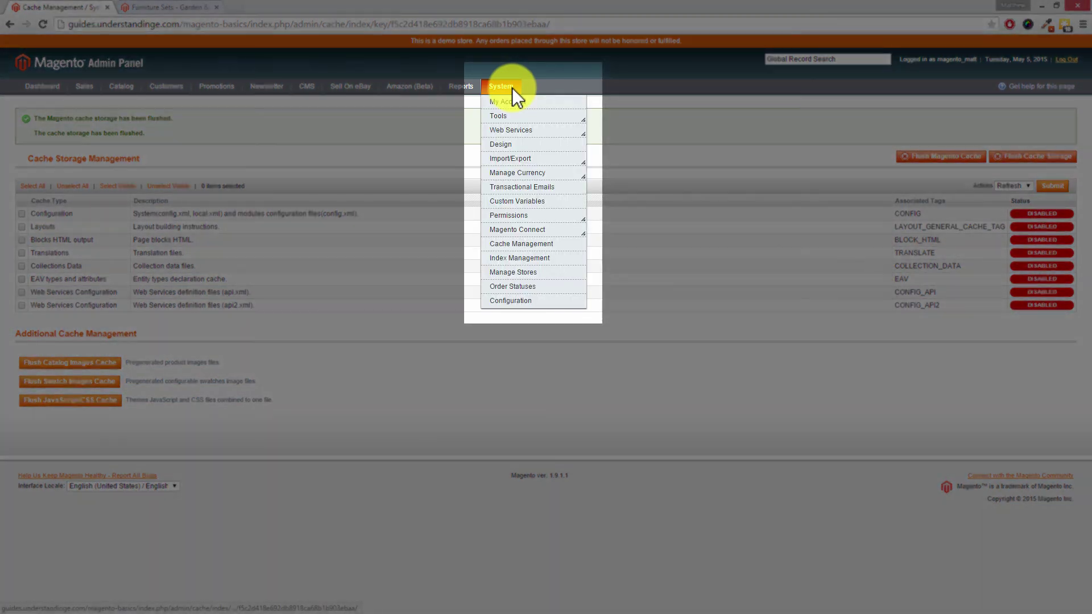
Step: In System > Index Management, select all seven indexes and submit Reindex Data
left_click(512, 257)
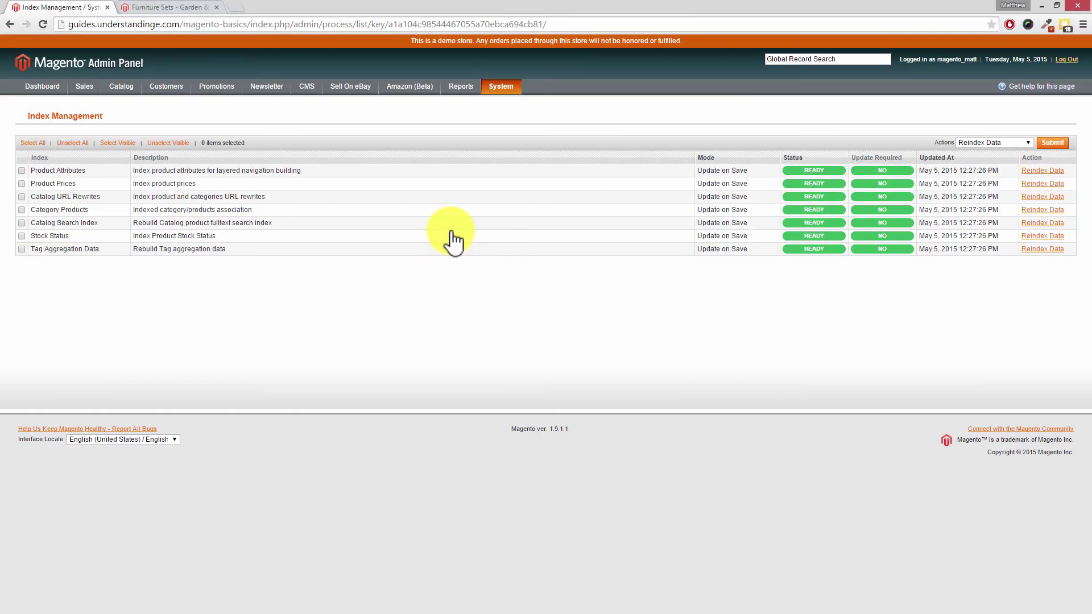
left_click(37, 143)
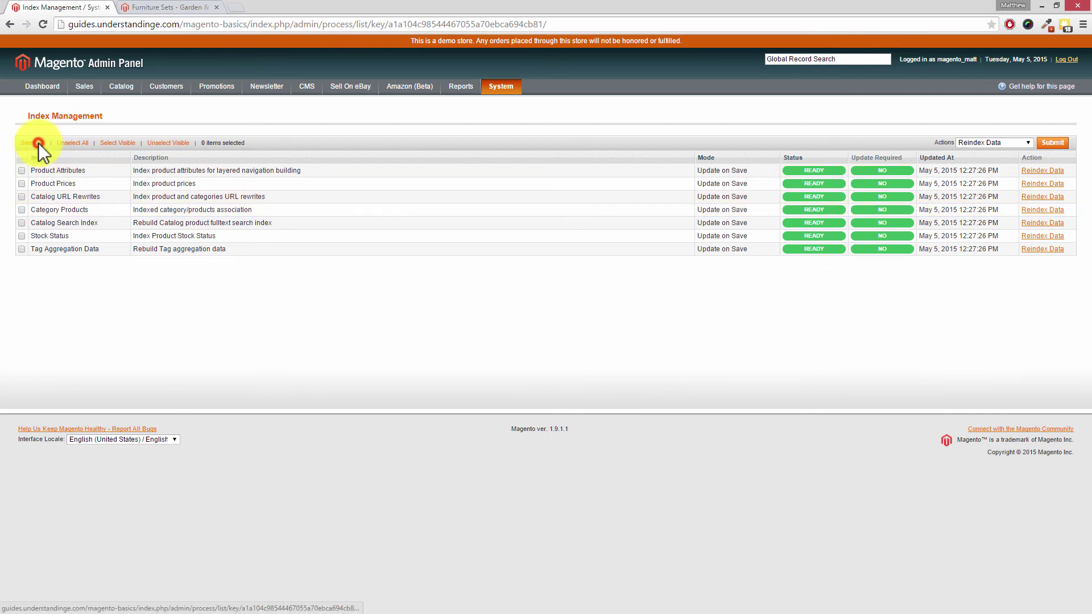
left_click(1052, 142)
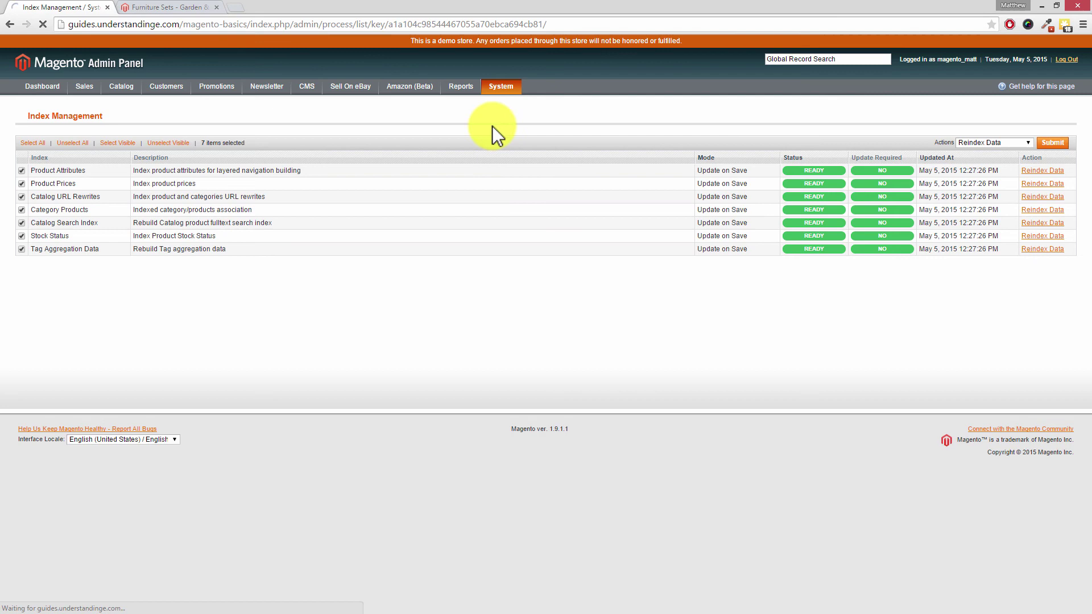
Step: Reload the storefront Furniture Sets page
left_click(175, 6)
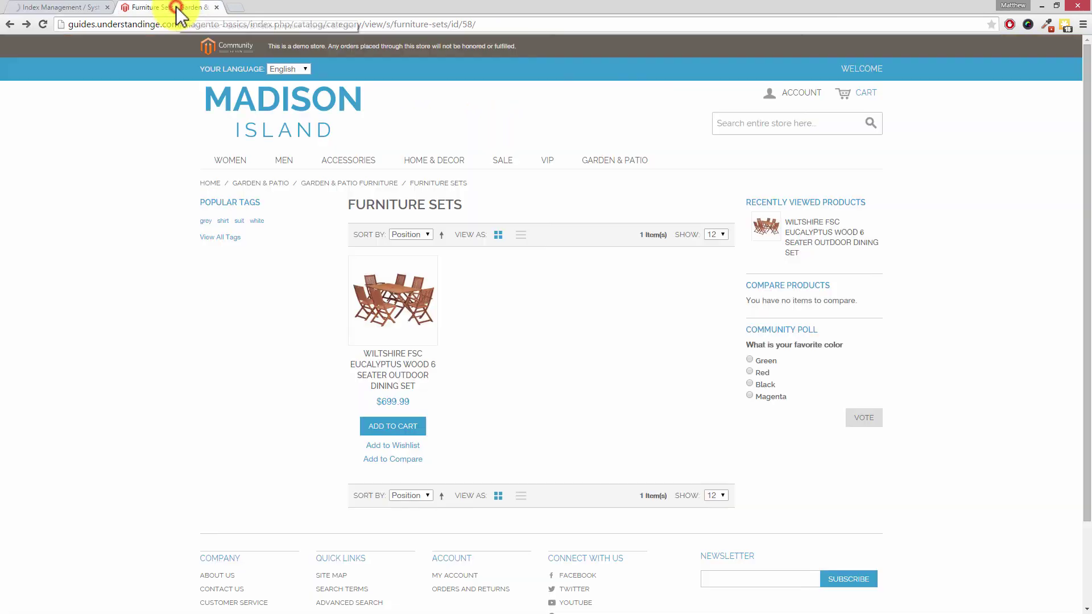
right_click(117, 119)
left_click(142, 150)
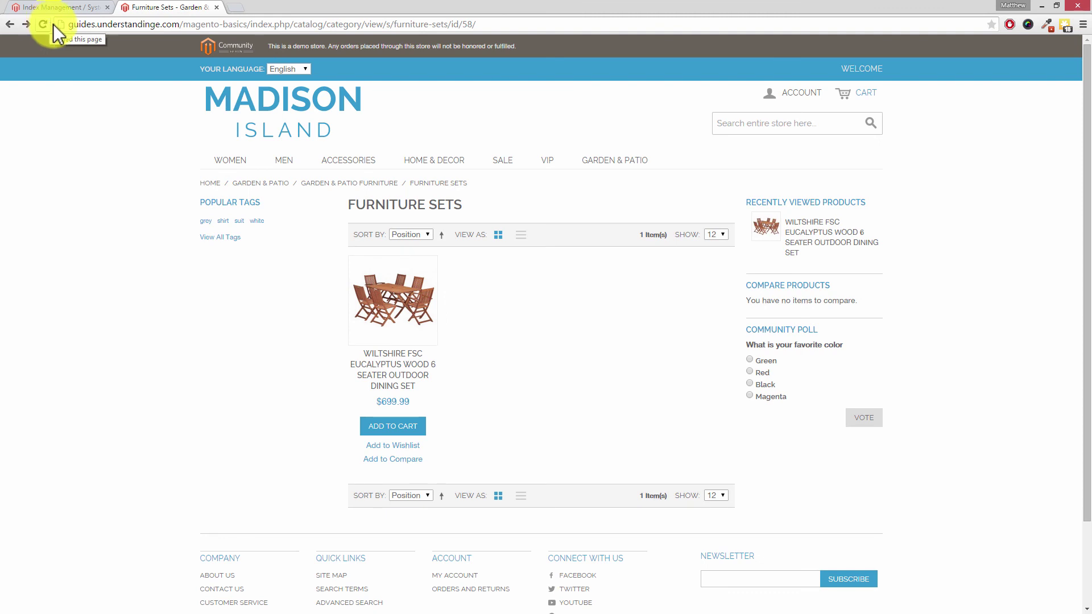
Step: Reopen Furniture Sets via GARDEN & PATIO > Garden & Patio Furniture, now at furniture-sets.html
mouse_move(600, 169)
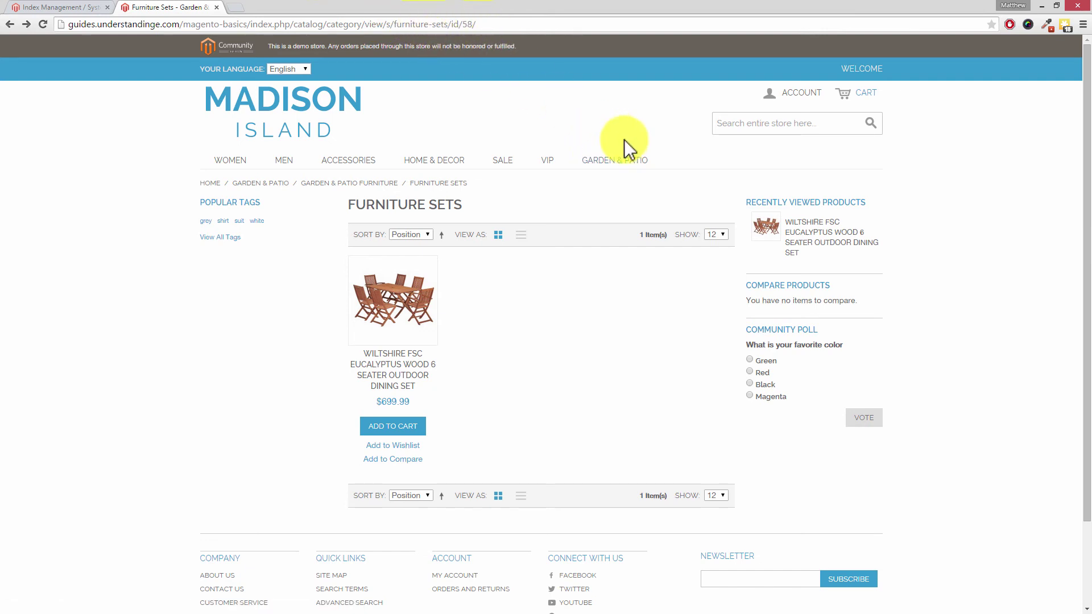
mouse_move(621, 165)
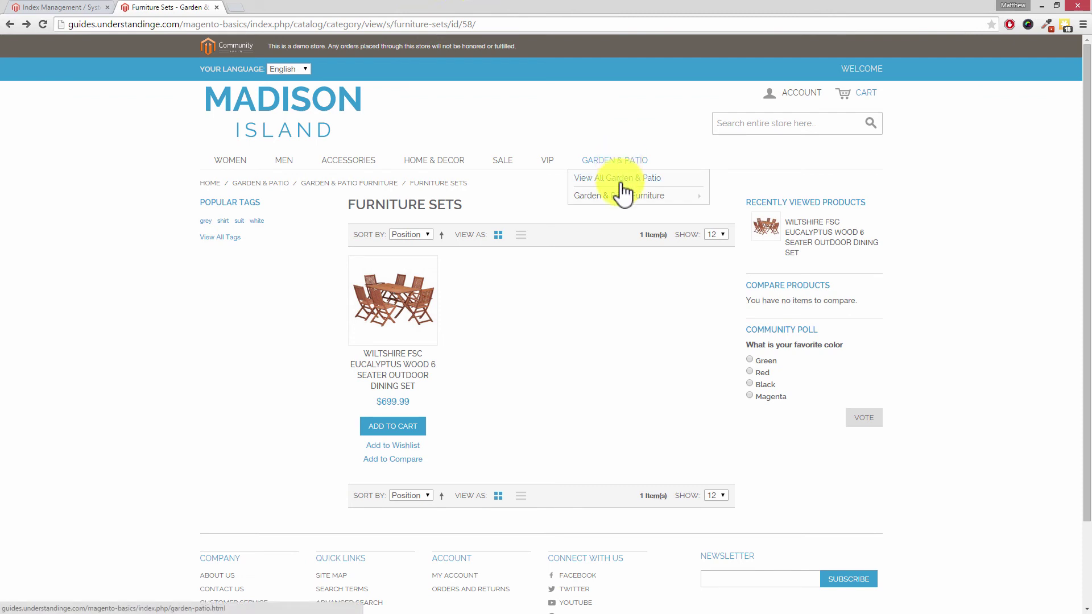
mouse_move(623, 200)
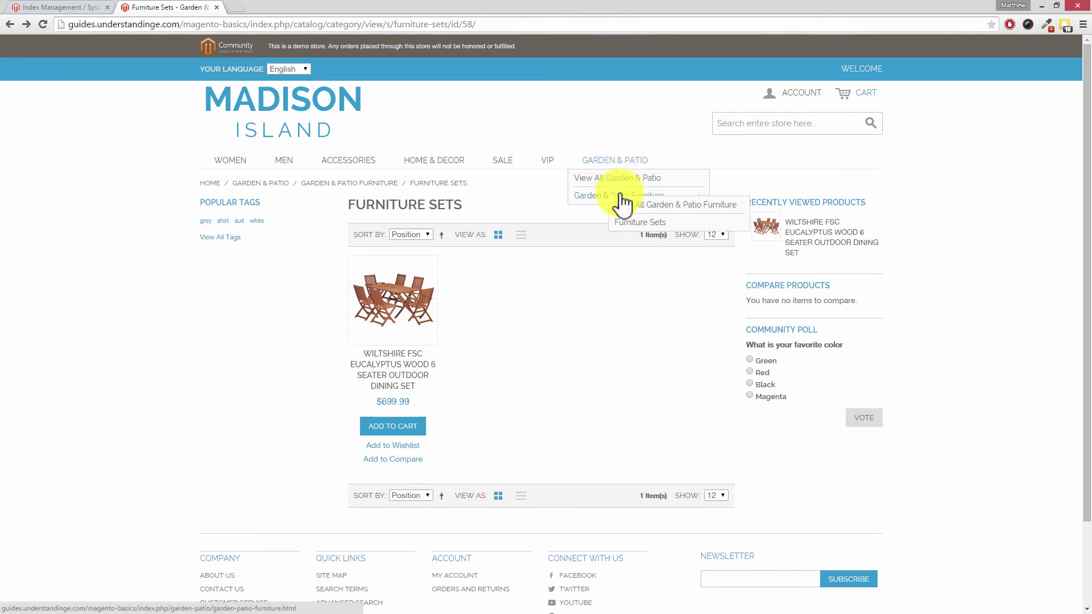
left_click(653, 225)
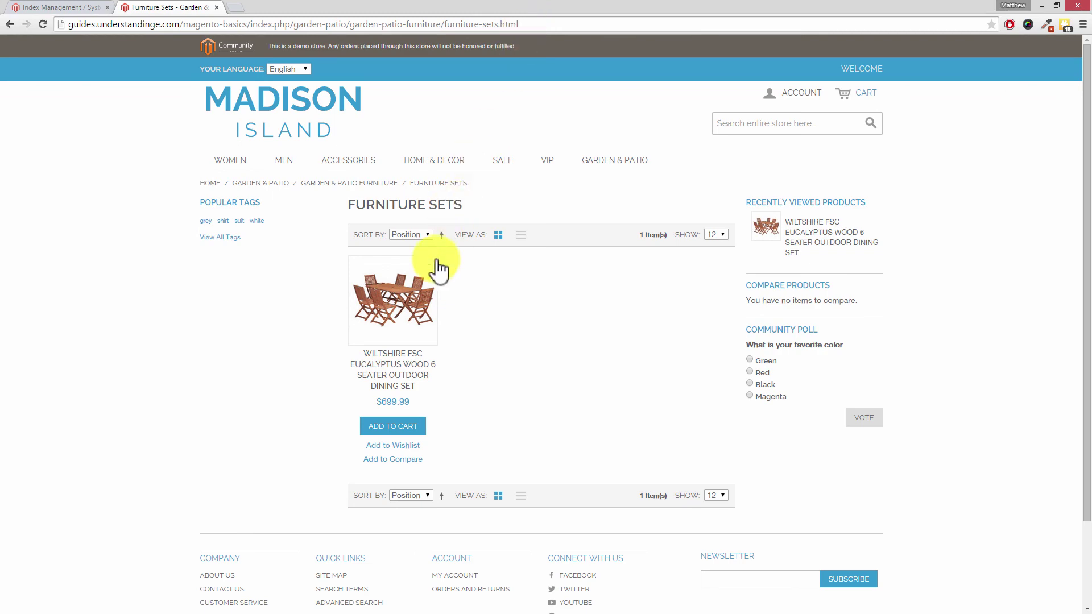
Step: View the Wiltshire dining set's product page, go back, then open Garden & Patio Furniture
left_click(417, 295)
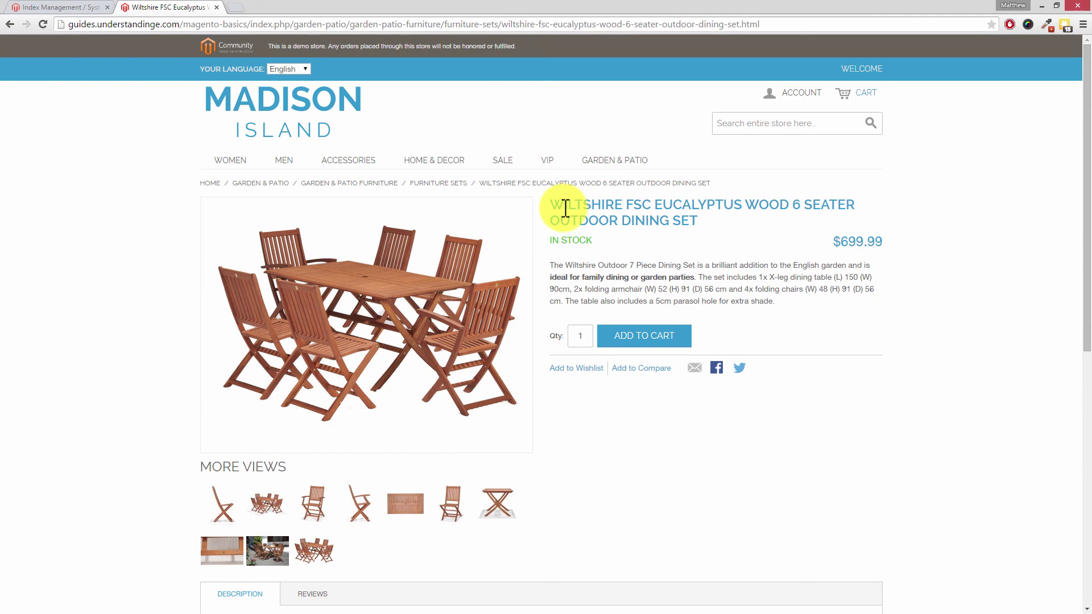
right_click(567, 130)
left_click(577, 138)
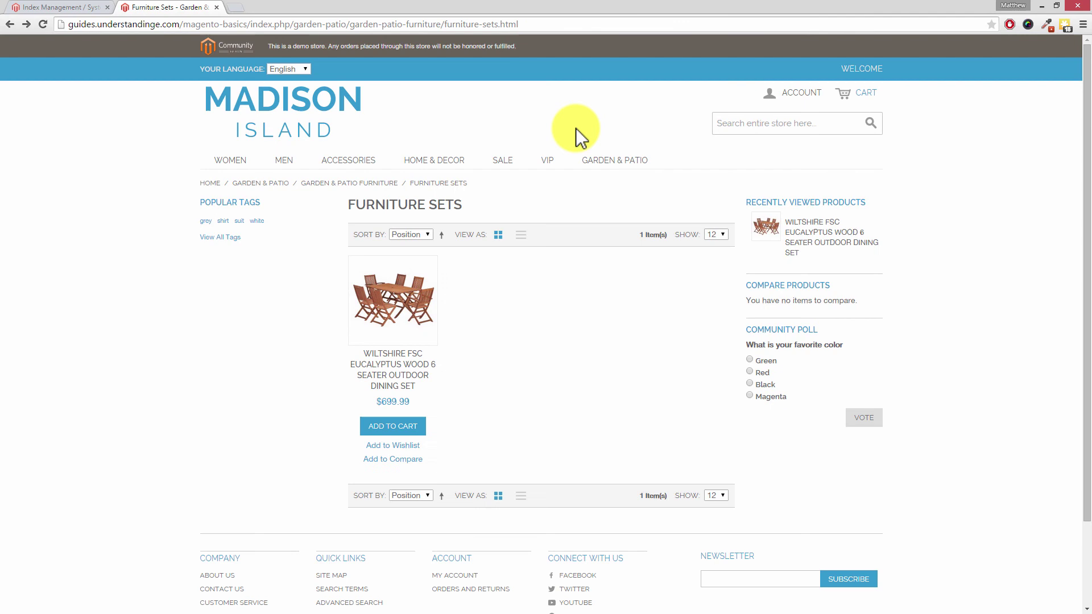
mouse_move(597, 164)
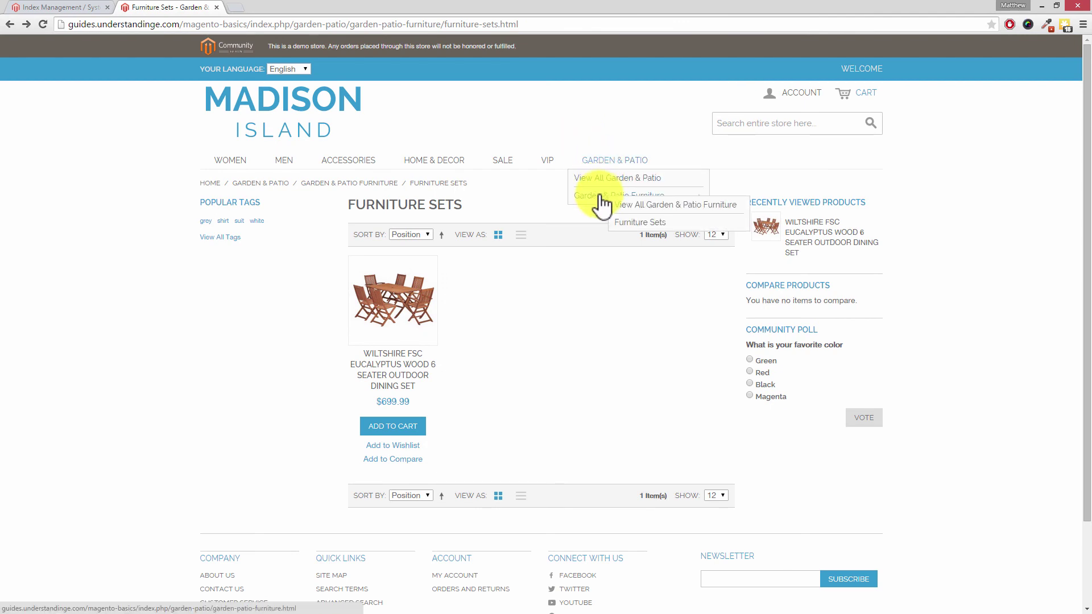
left_click(590, 197)
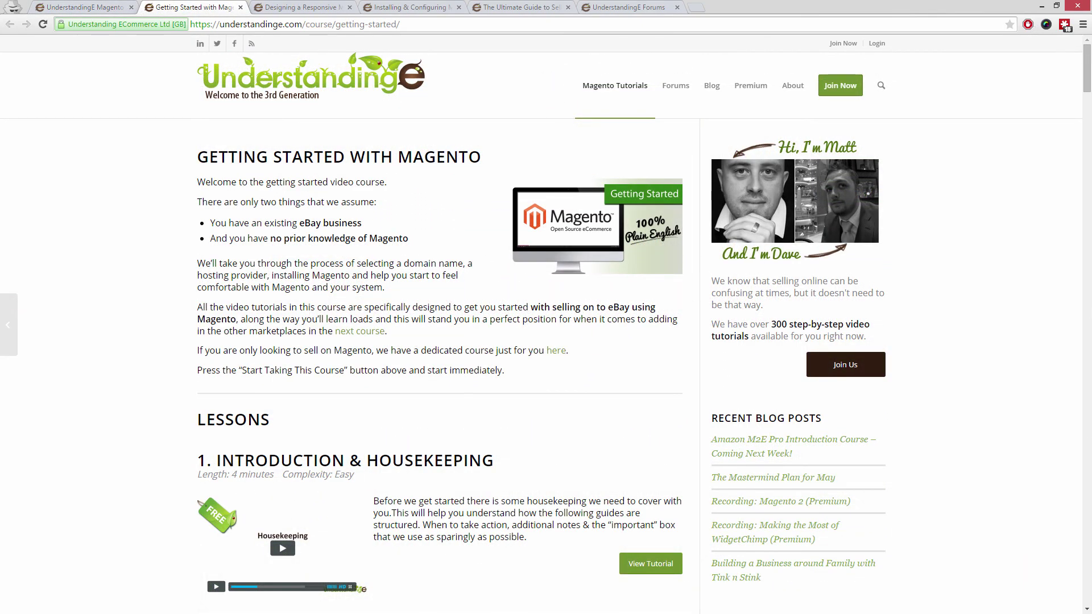
Step: Scroll down the UnderstandingE Magento course page
left_click_drag(1088, 55, 1087, 76)
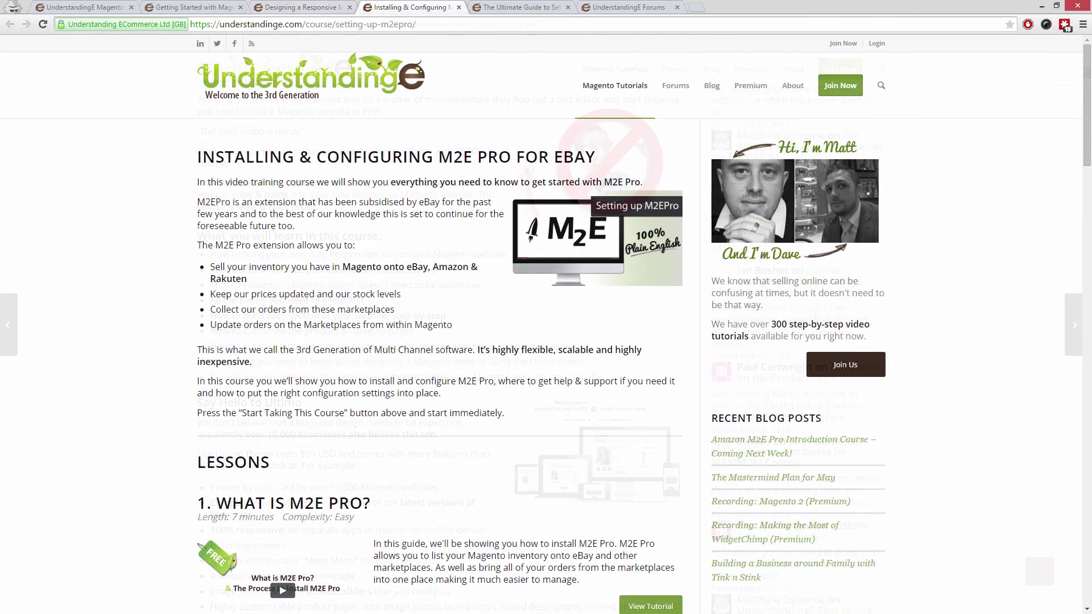